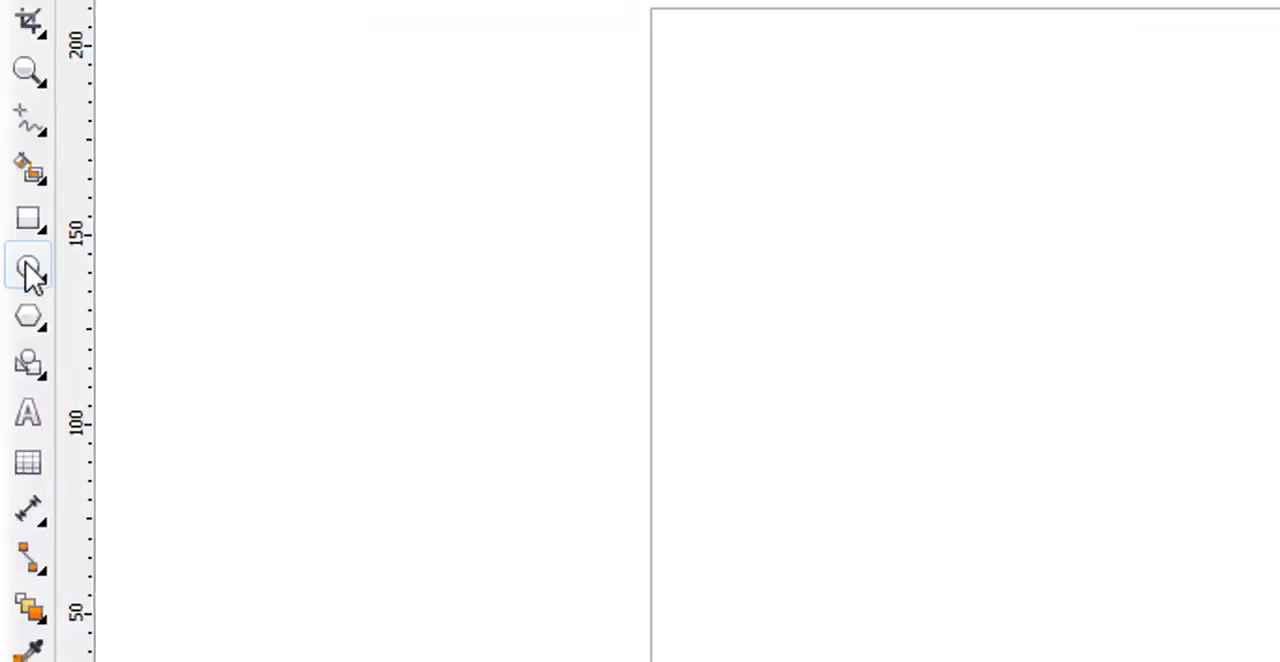
Draw a circle about 110 mm wide near the page centre with the Ellipse tool and make it a full ellipse instead of a pie.
{"action": "left_click", "coordinate": [40, 278]}
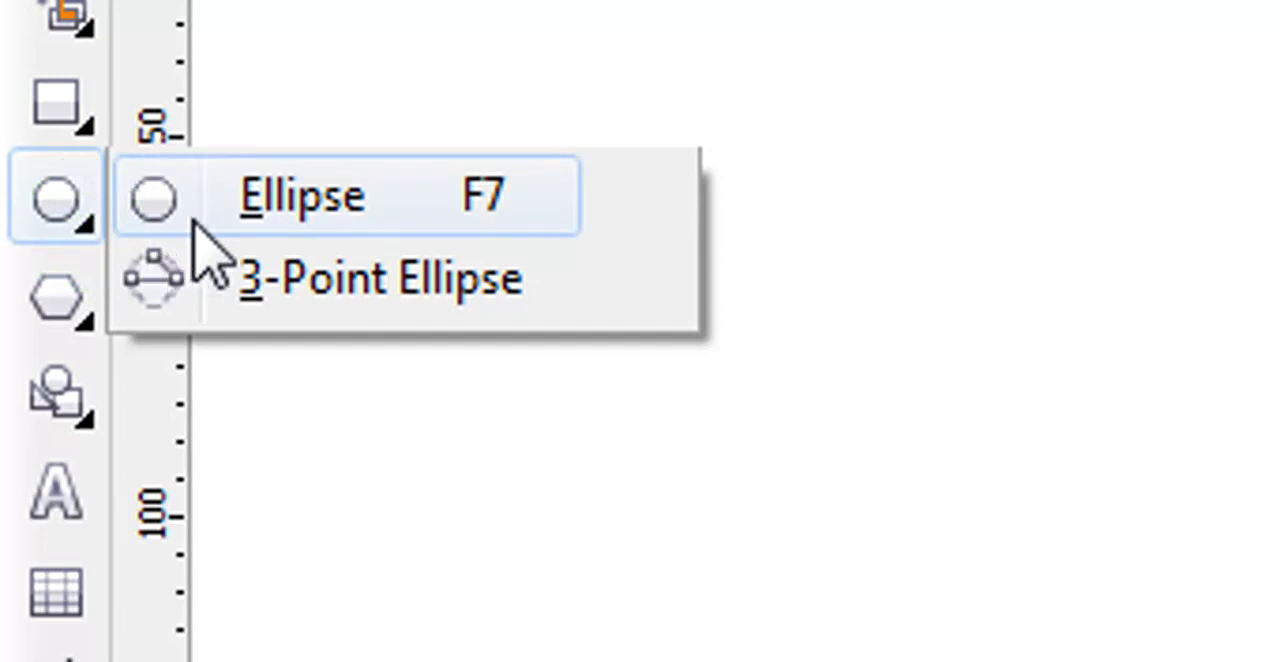
{"action": "left_click", "coordinate": [190, 208]}
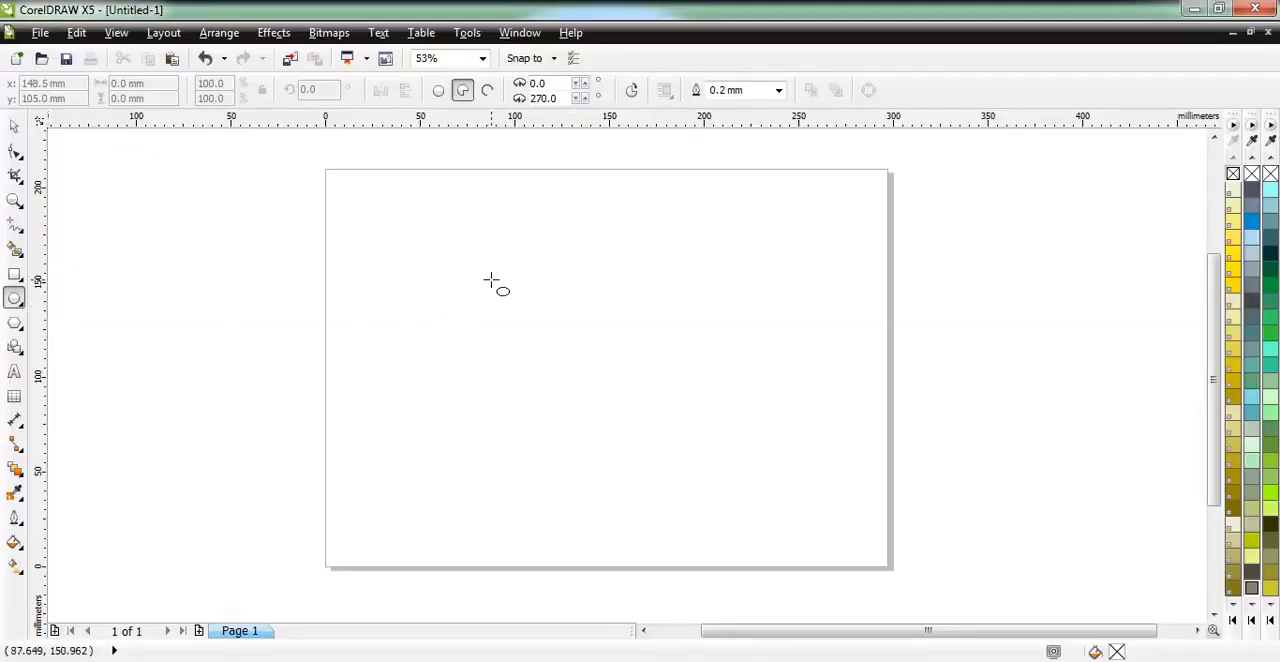
{"action": "left_click_drag", "start_coordinate": [491, 281], "coordinate": [703, 491]}
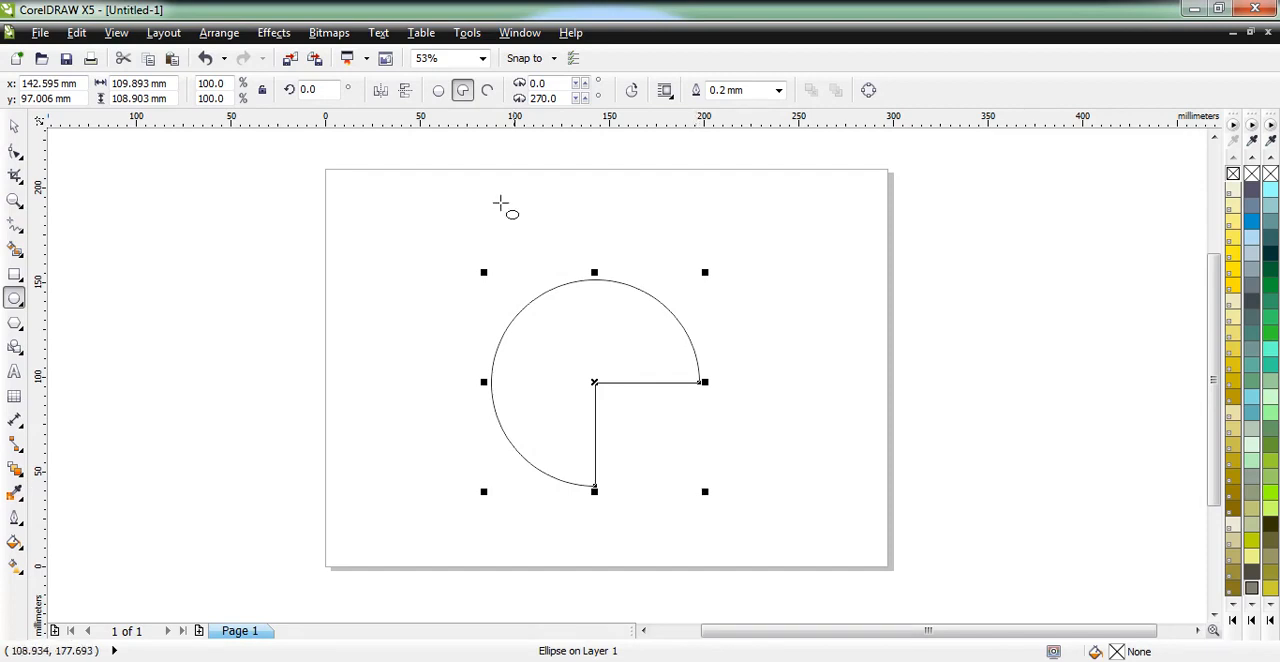
{"action": "left_click", "coordinate": [438, 90]}
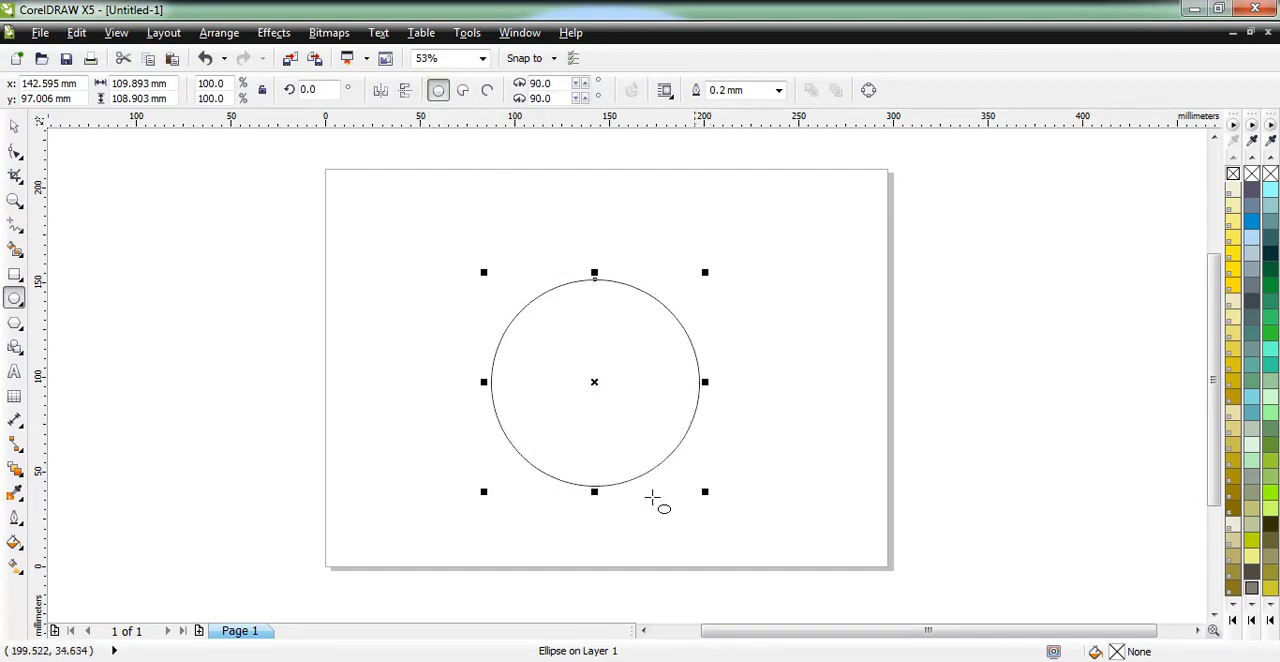
Enlarge the circle to about 154 by 152 mm and position it in the lower right part of the page.
{"action": "left_click_drag", "start_coordinate": [705, 493], "coordinate": [752, 518]}
{"action": "left_click", "coordinate": [14, 130]}
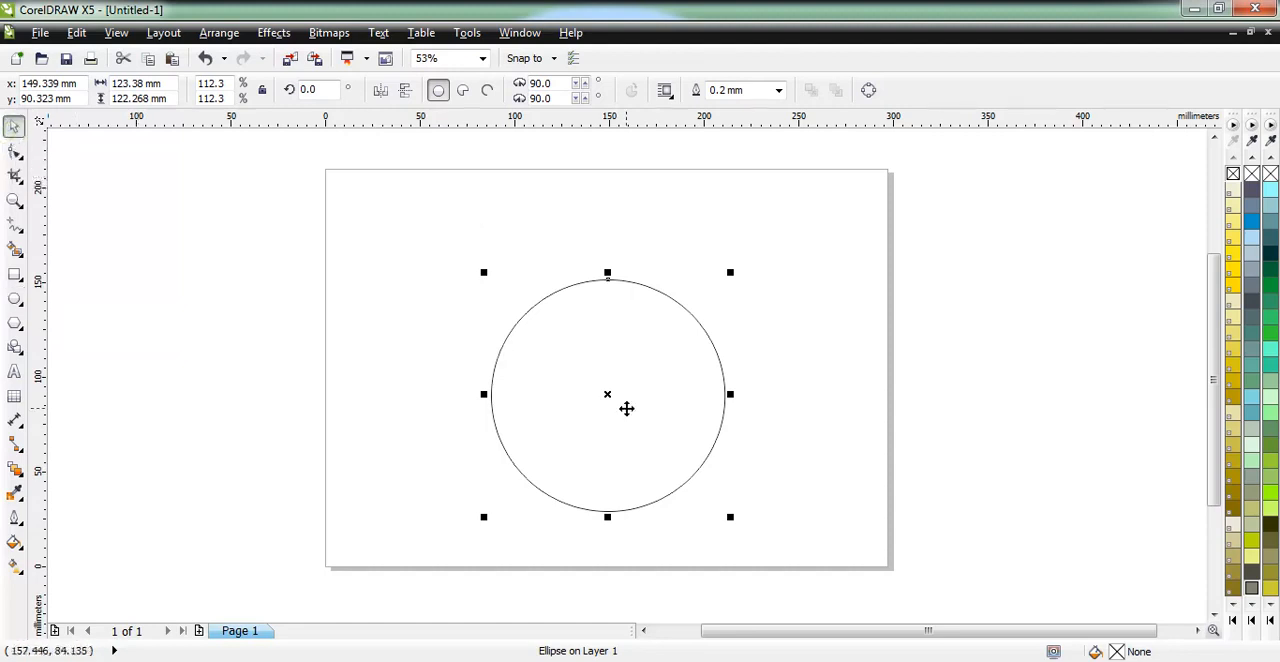
{"action": "left_click_drag", "start_coordinate": [677, 419], "coordinate": [746, 417]}
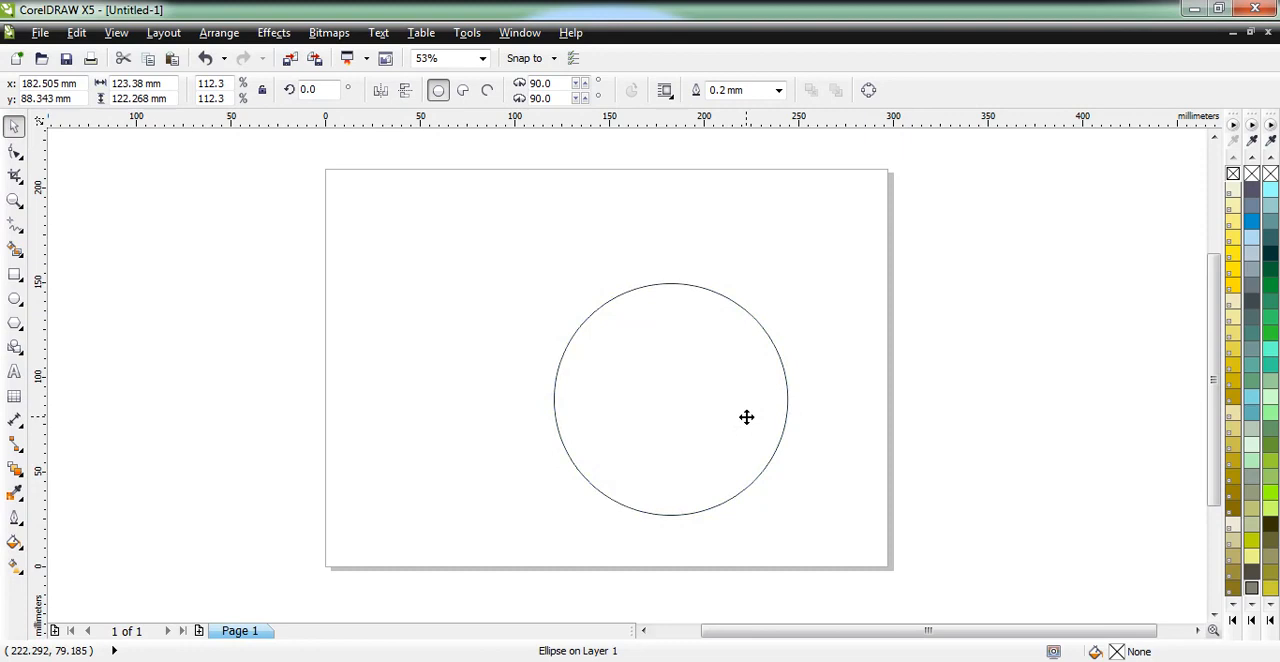
{"action": "left_click_drag", "start_coordinate": [794, 523], "coordinate": [838, 564]}
{"action": "mouse_move", "coordinate": [546, 276]}
{"action": "left_mouse_down"}
{"action": "mouse_move", "coordinate": [509, 263]}
{"action": "mouse_move", "coordinate": [531, 263]}
{"action": "left_mouse_up"}
{"action": "left_click_drag", "start_coordinate": [749, 413], "coordinate": [770, 402]}
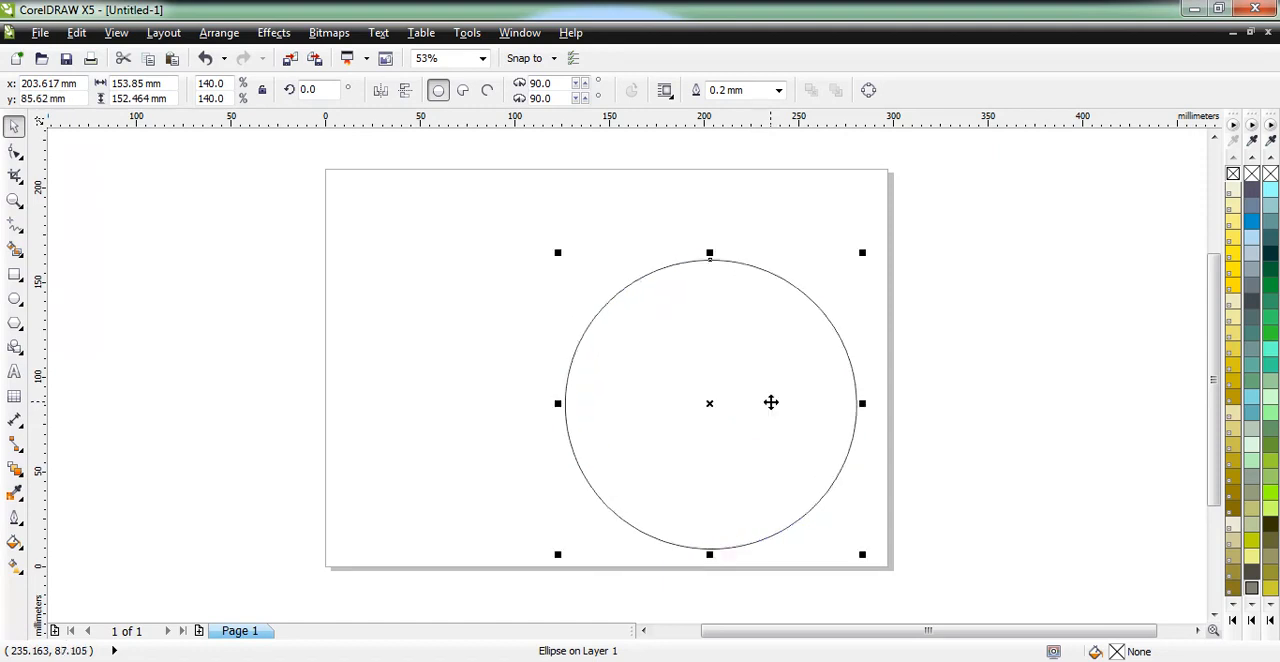
{"action": "left_click", "coordinate": [853, 320]}
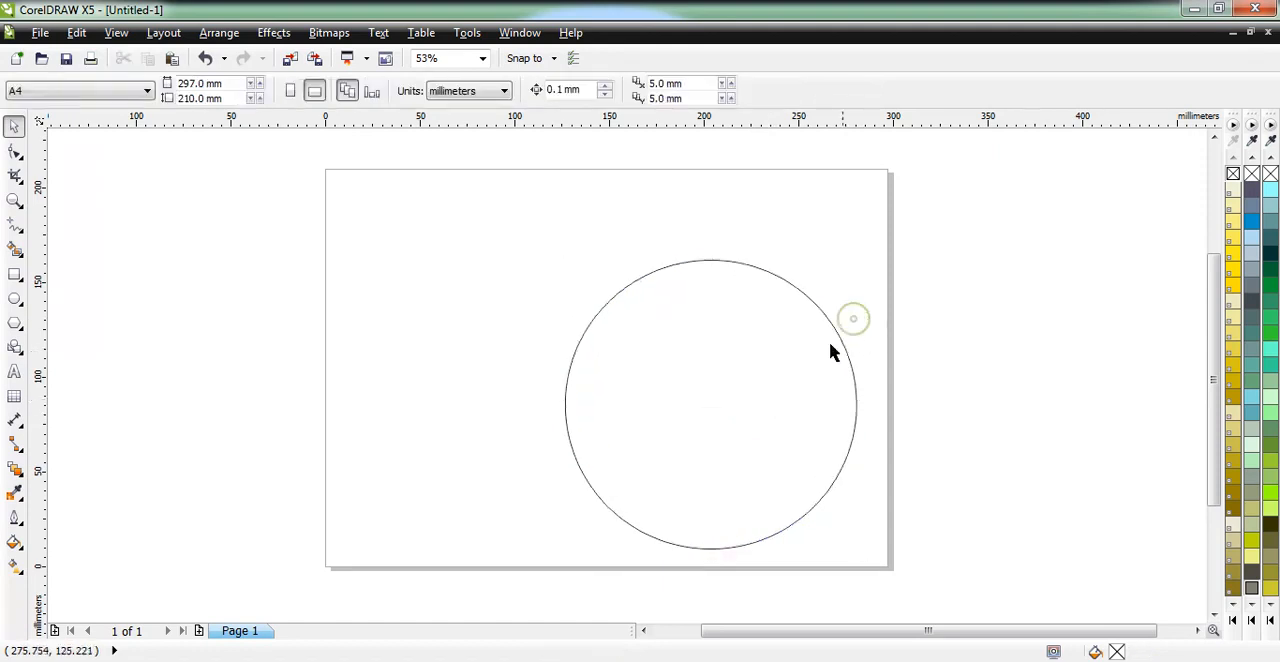
{"action": "left_click", "coordinate": [758, 406]}
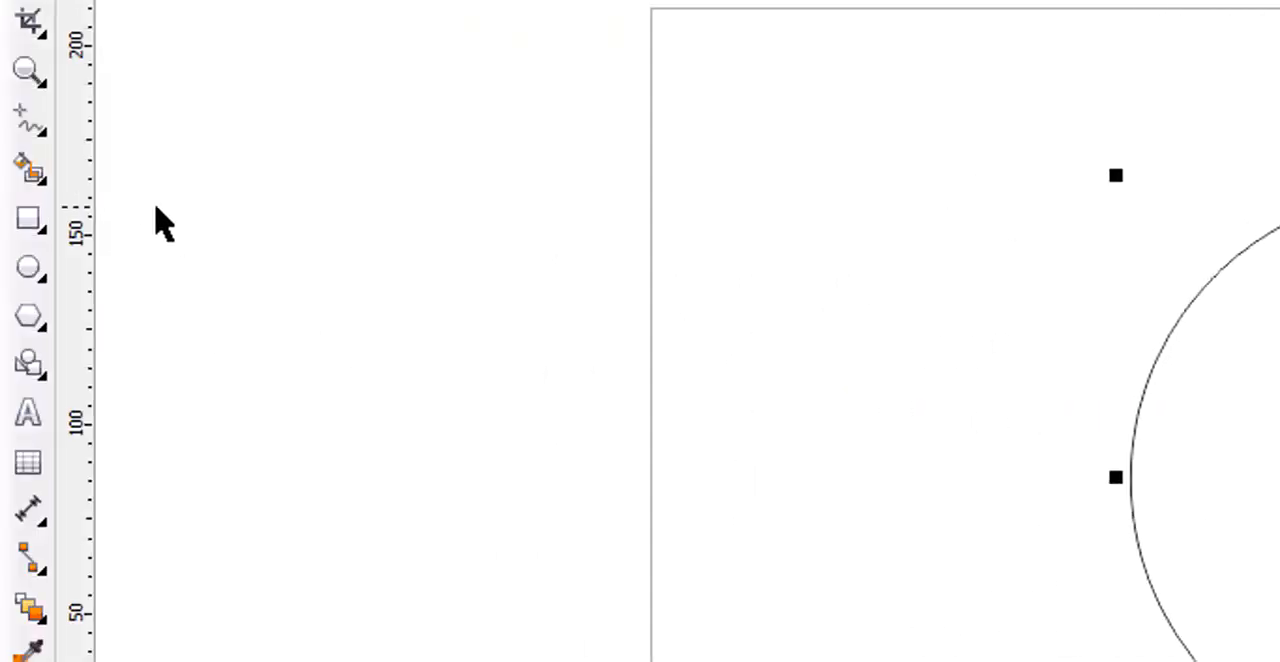
Draw a 3-Point Curve about 106 mm tall between two points on the circle's left edge, bulging towards its centre.
{"action": "left_click", "coordinate": [50, 140]}
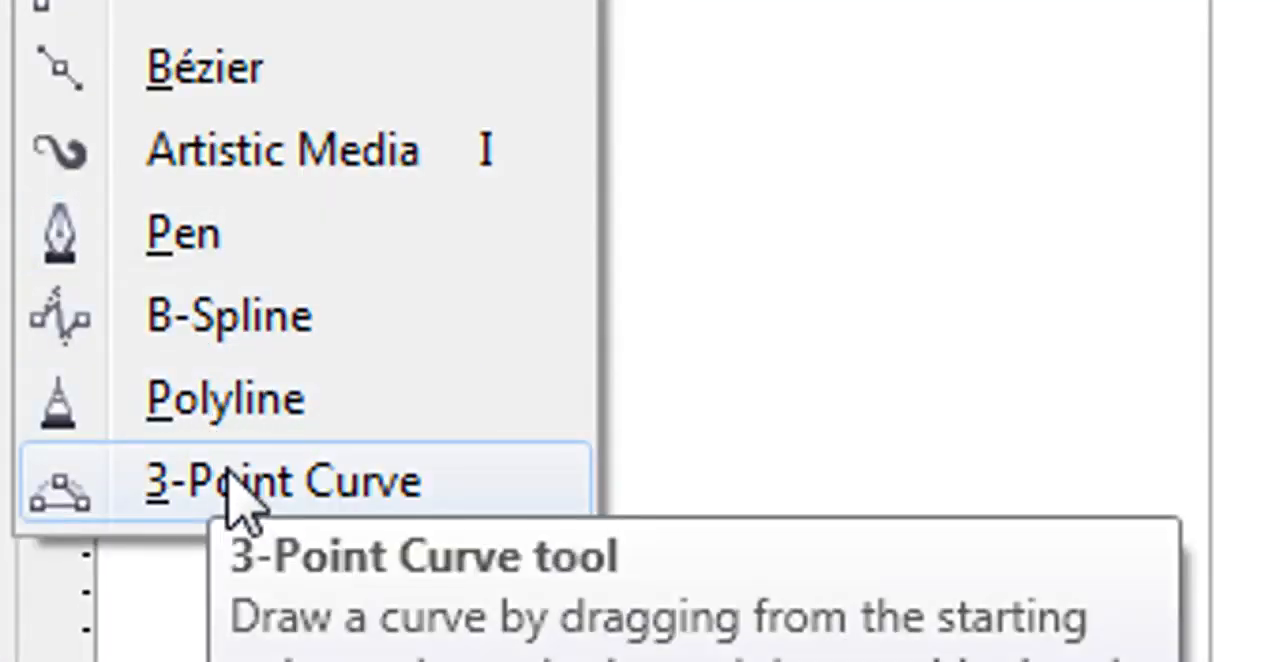
{"action": "left_click", "coordinate": [240, 490]}
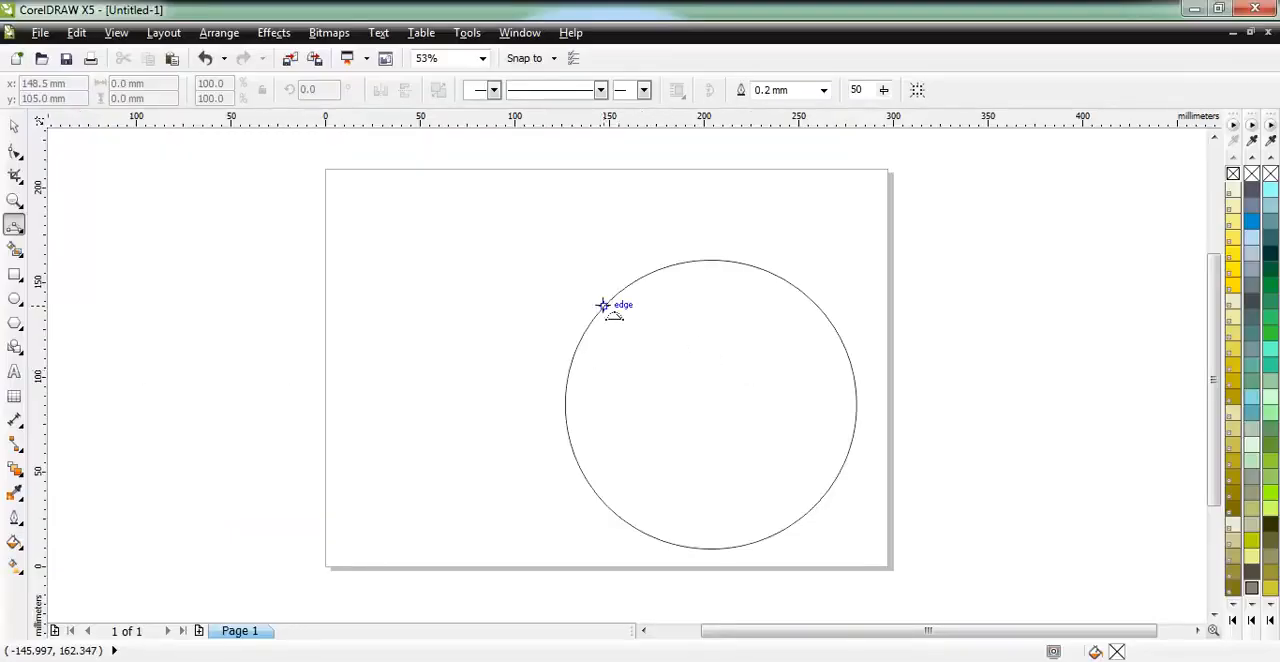
{"action": "left_click_drag", "start_coordinate": [608, 303], "coordinate": [603, 503]}
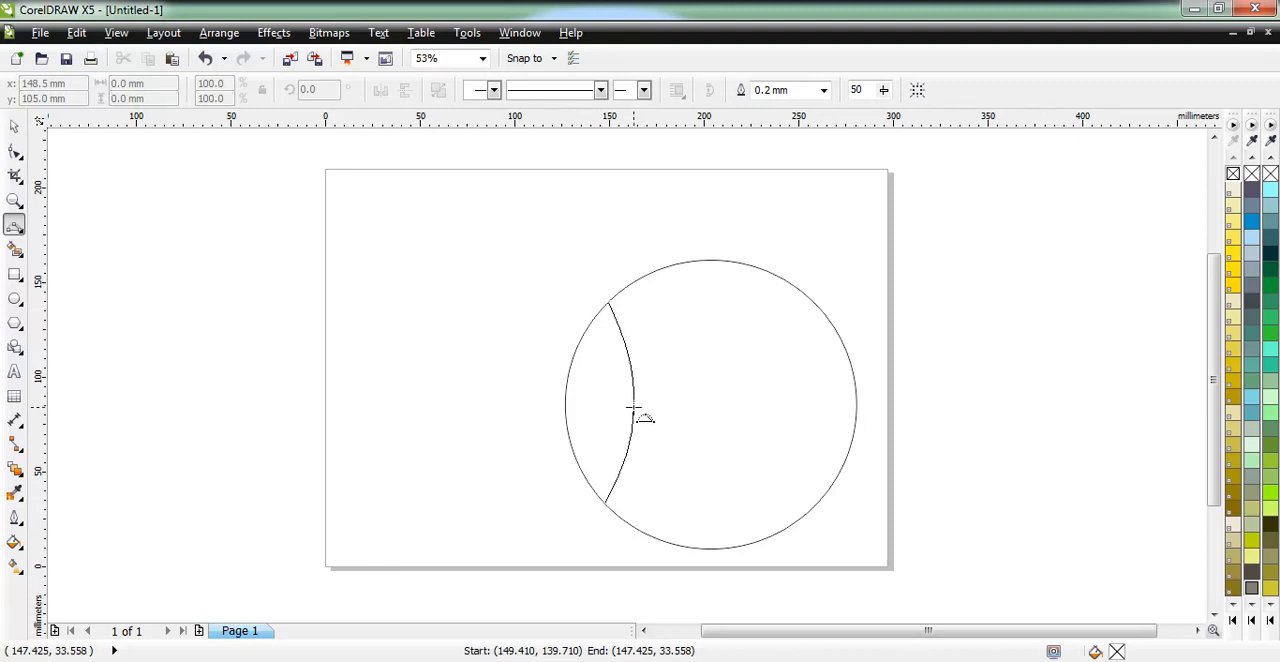
{"action": "left_click", "coordinate": [631, 411]}
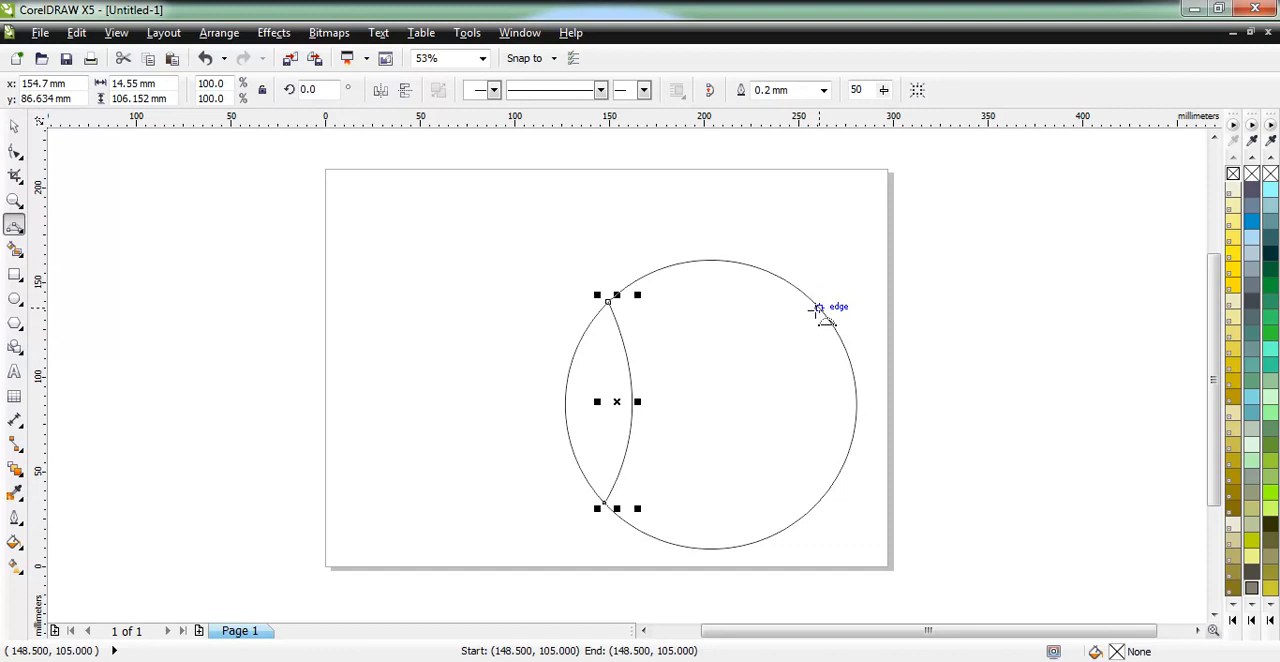
Draw a second 3-Point Curve about 104 mm tall between two points on the circle's right edge, bulging towards its centre, and deselect it.
{"action": "left_click_drag", "start_coordinate": [812, 301], "coordinate": [821, 498]}
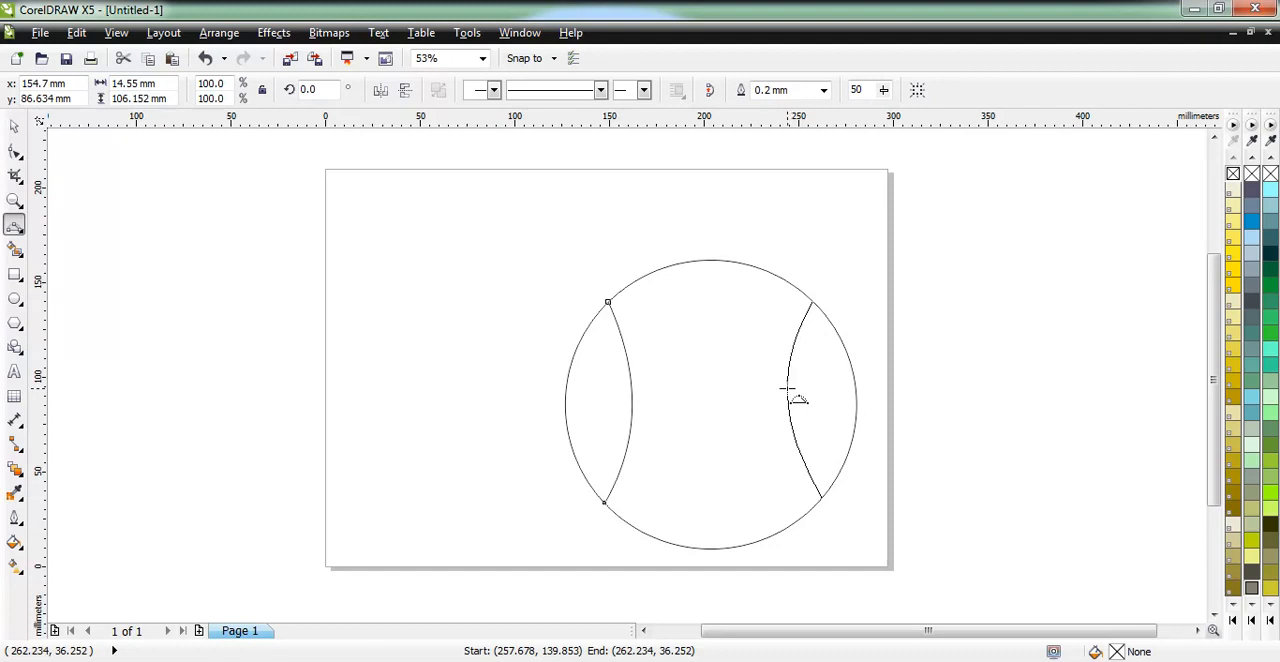
{"action": "left_click", "coordinate": [786, 389]}
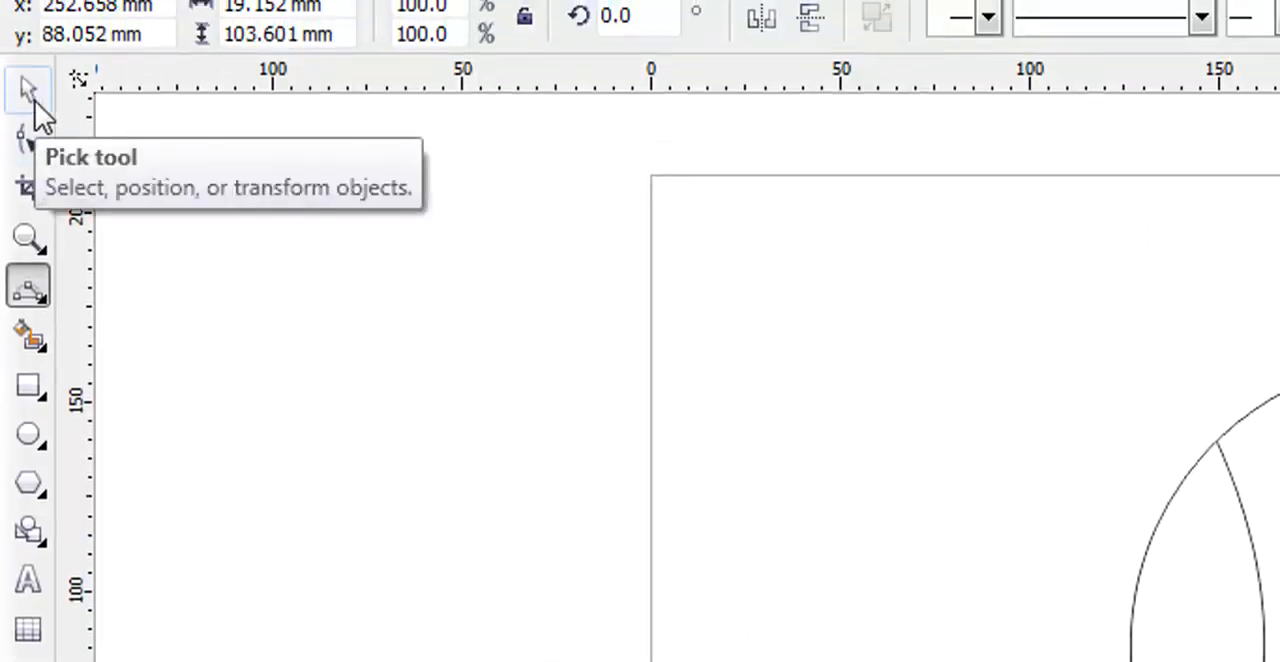
{"action": "left_click", "coordinate": [33, 98]}
{"action": "left_click", "coordinate": [770, 230]}
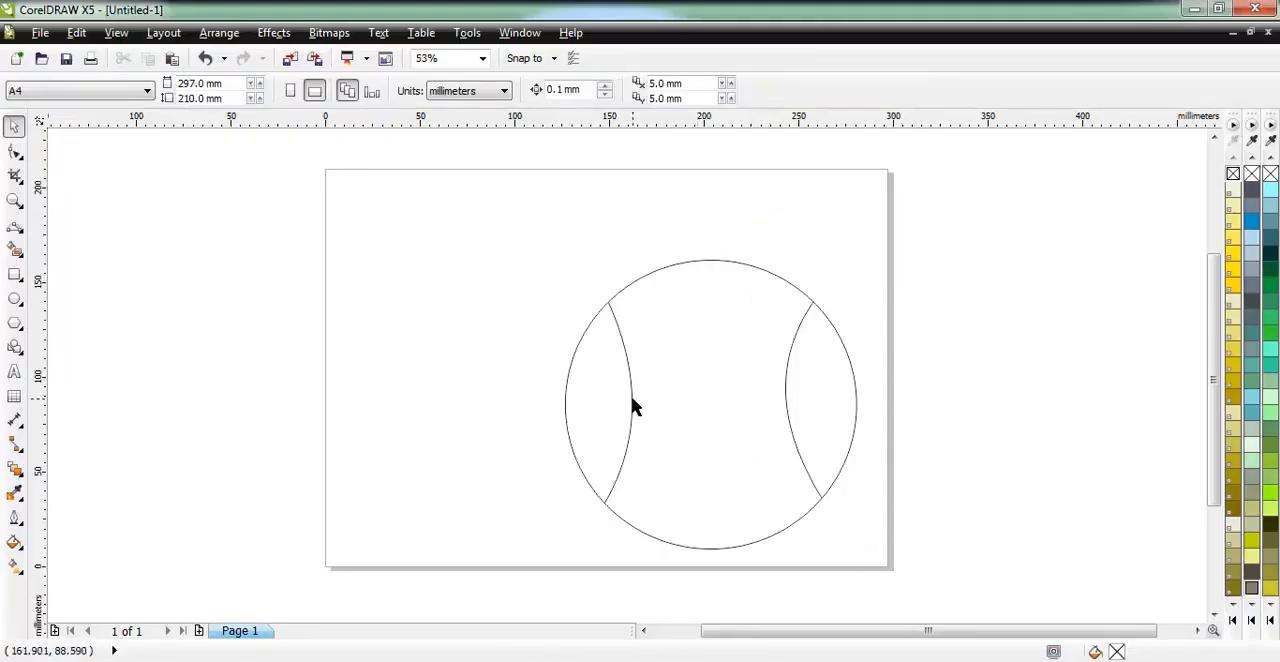
Set the outline width of the left inner curve to 2.5 mm.
{"action": "scroll", "coordinate": [665, 408], "scroll_direction": "up", "scroll_amount": 2}
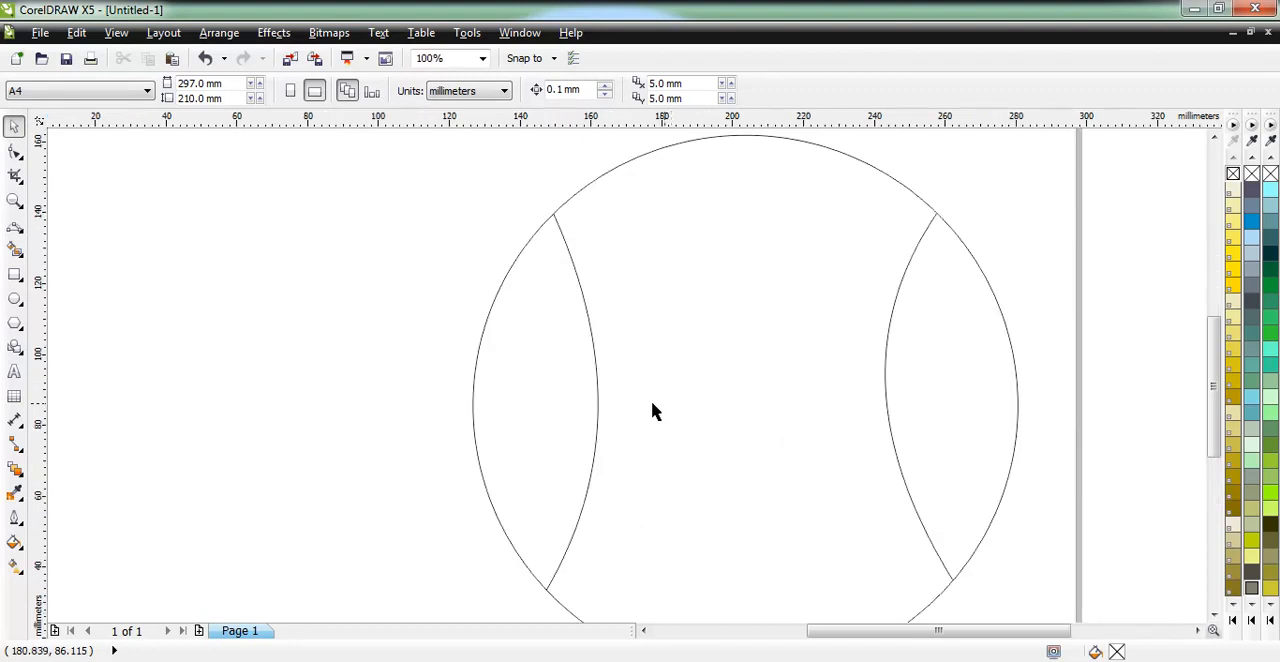
{"action": "left_click", "coordinate": [597, 390]}
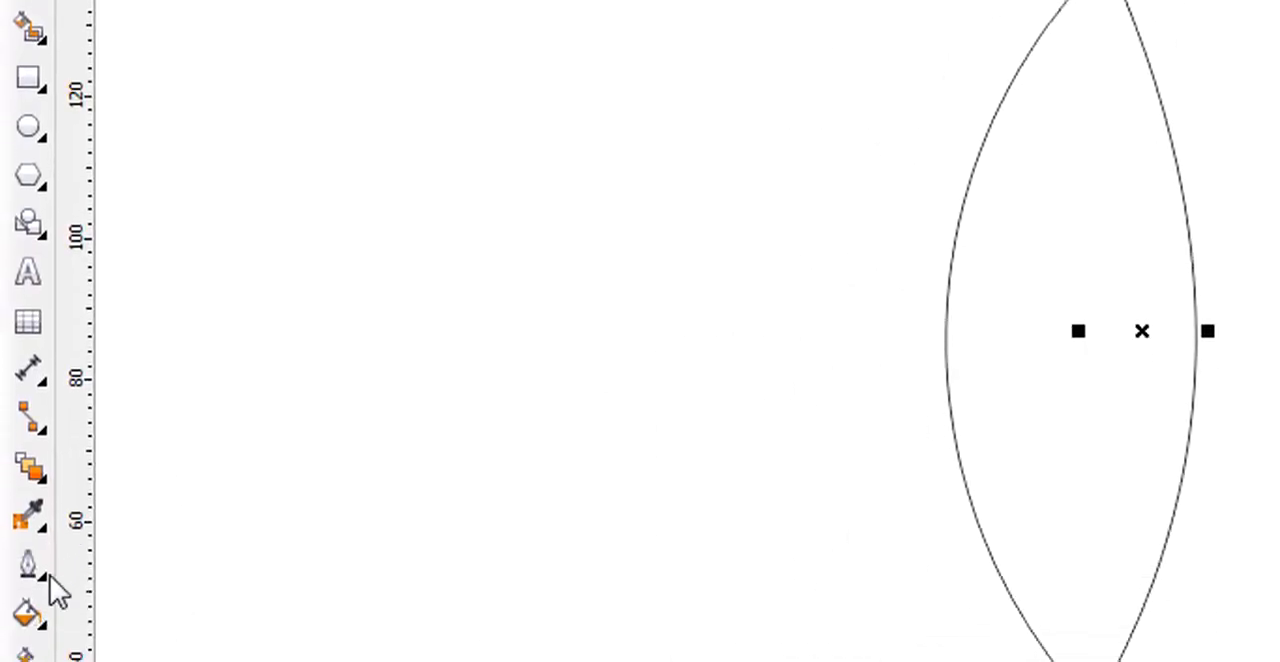
{"action": "left_click", "coordinate": [47, 564]}
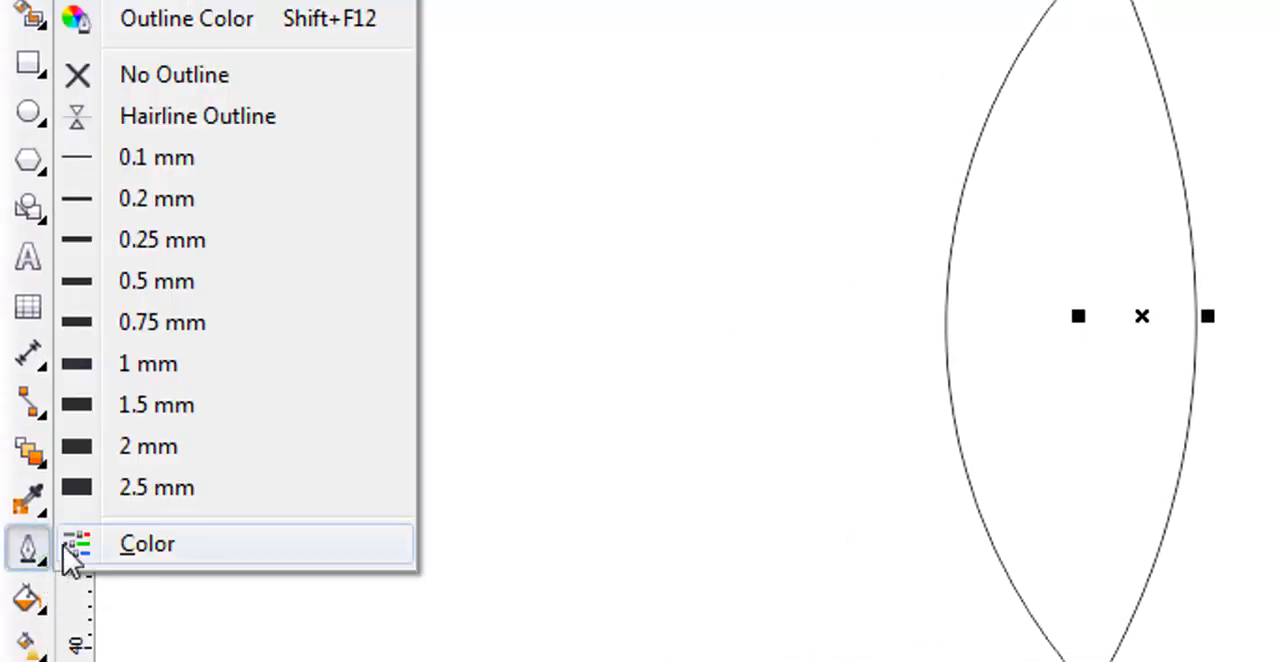
{"action": "left_click", "coordinate": [160, 484]}
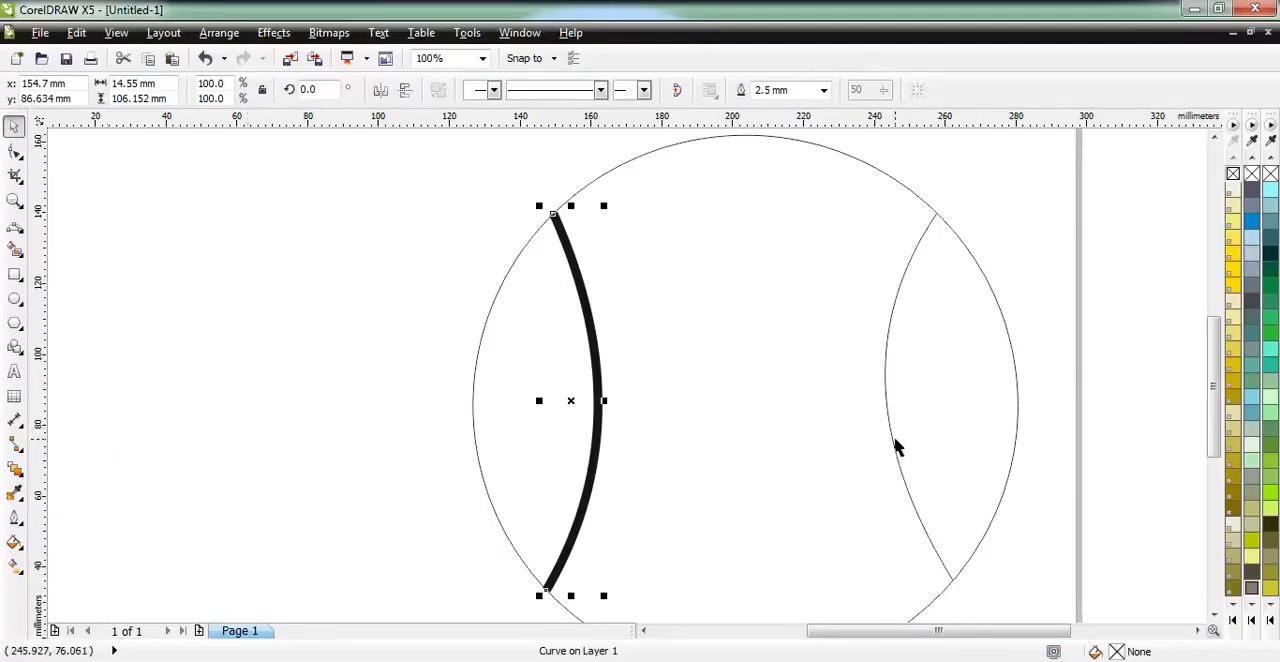
Set the outline width of the right inner curve to 2.5 mm and deselect it.
{"action": "left_click", "coordinate": [893, 438]}
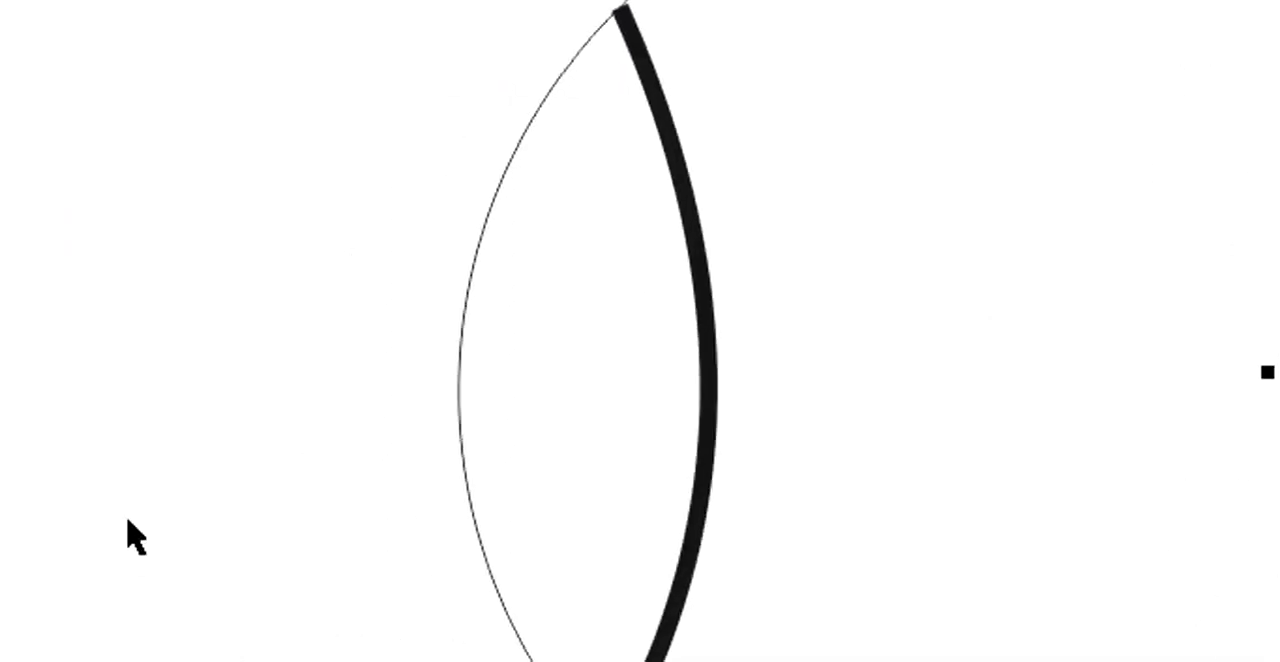
{"action": "left_click", "coordinate": [48, 562]}
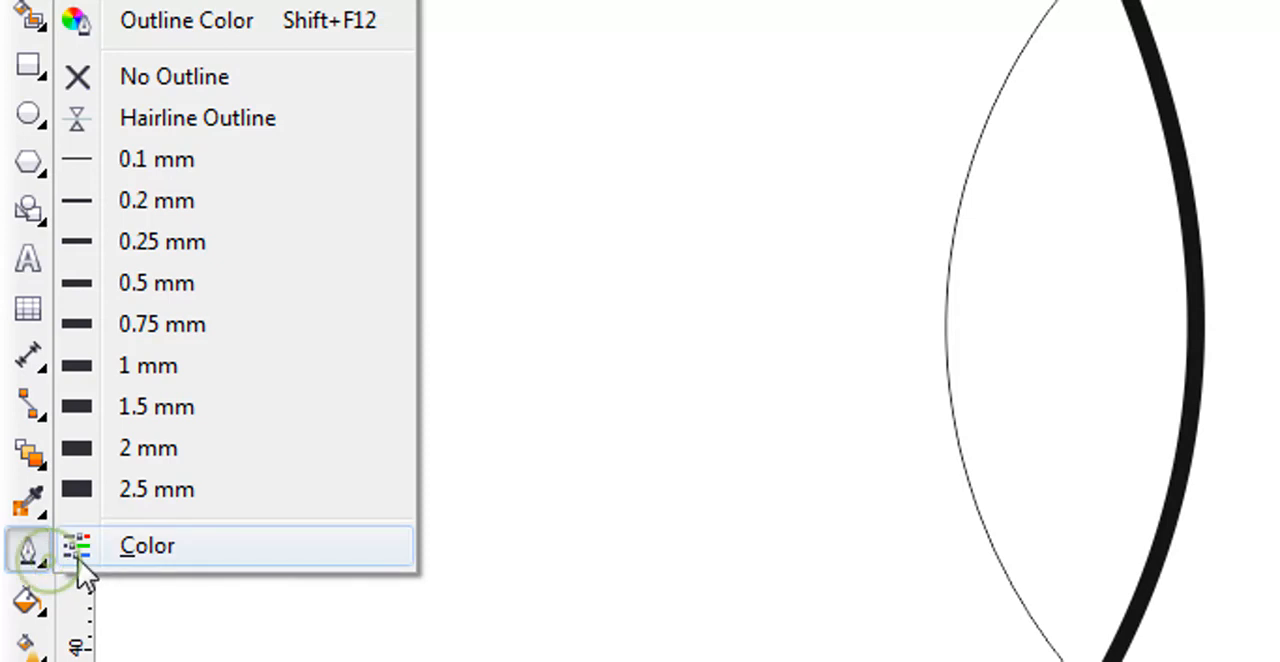
{"action": "left_click", "coordinate": [175, 487]}
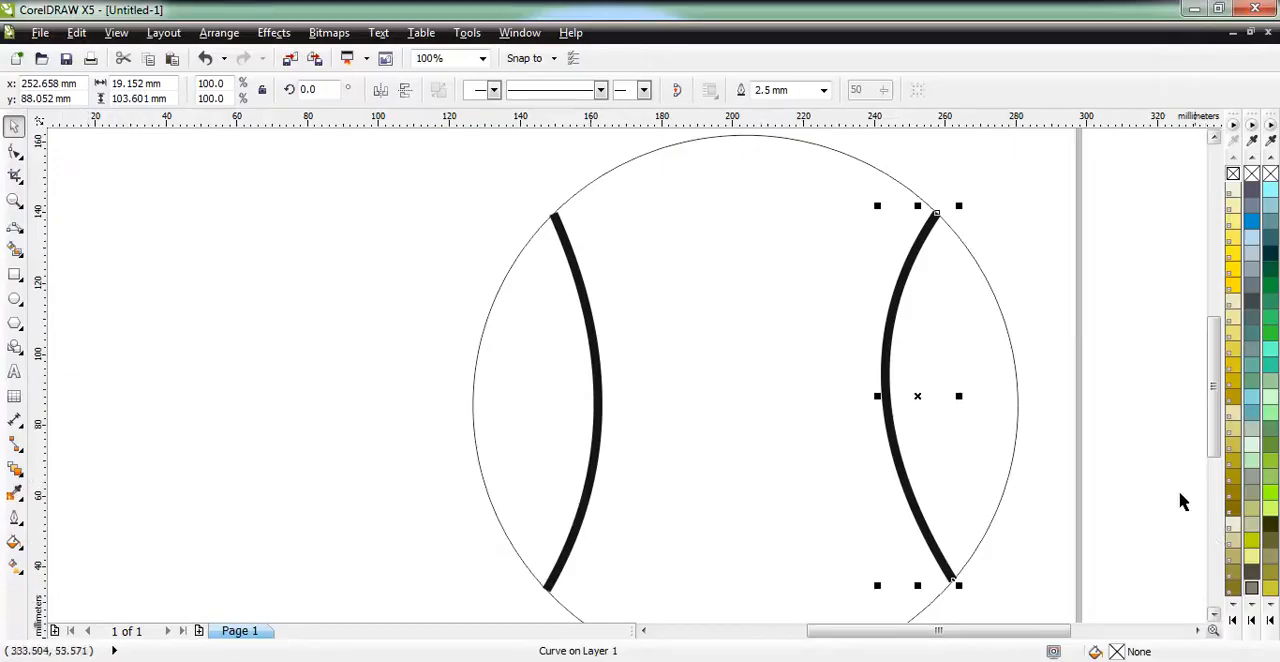
{"action": "scroll", "coordinate": [1066, 451], "scroll_direction": "down", "scroll_amount": 1}
{"action": "left_click", "coordinate": [1097, 453]}
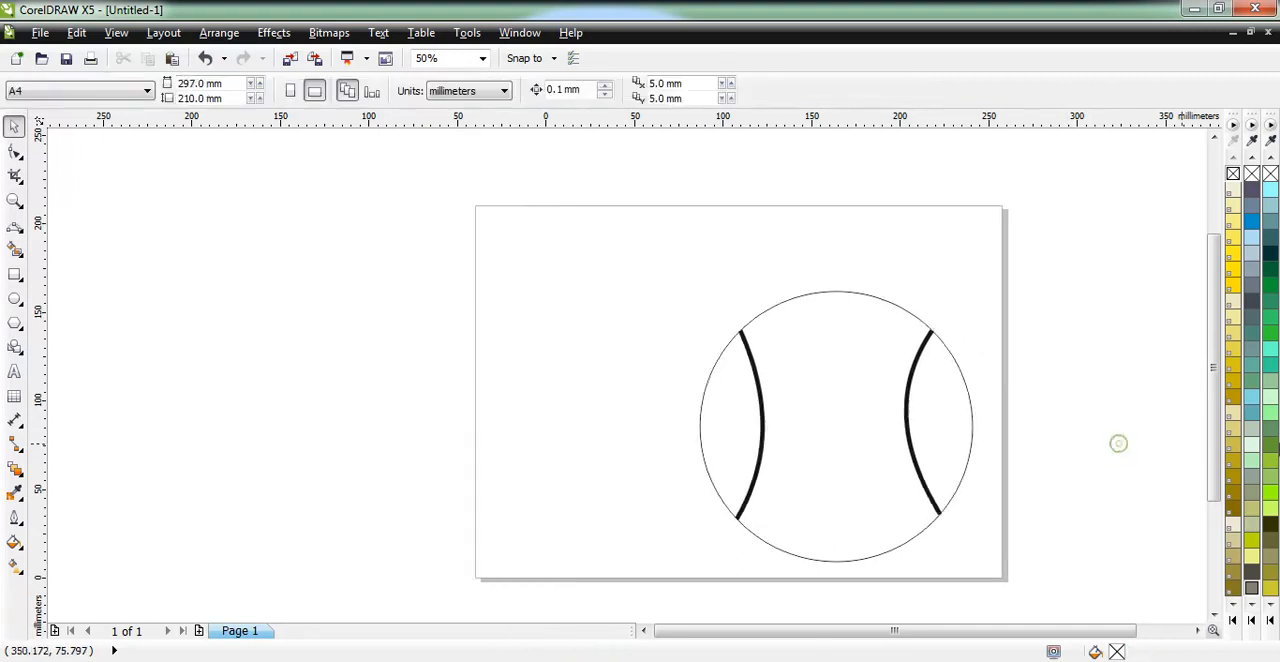
{"action": "scroll", "coordinate": [1114, 447], "scroll_direction": "right", "scroll_amount": 1}
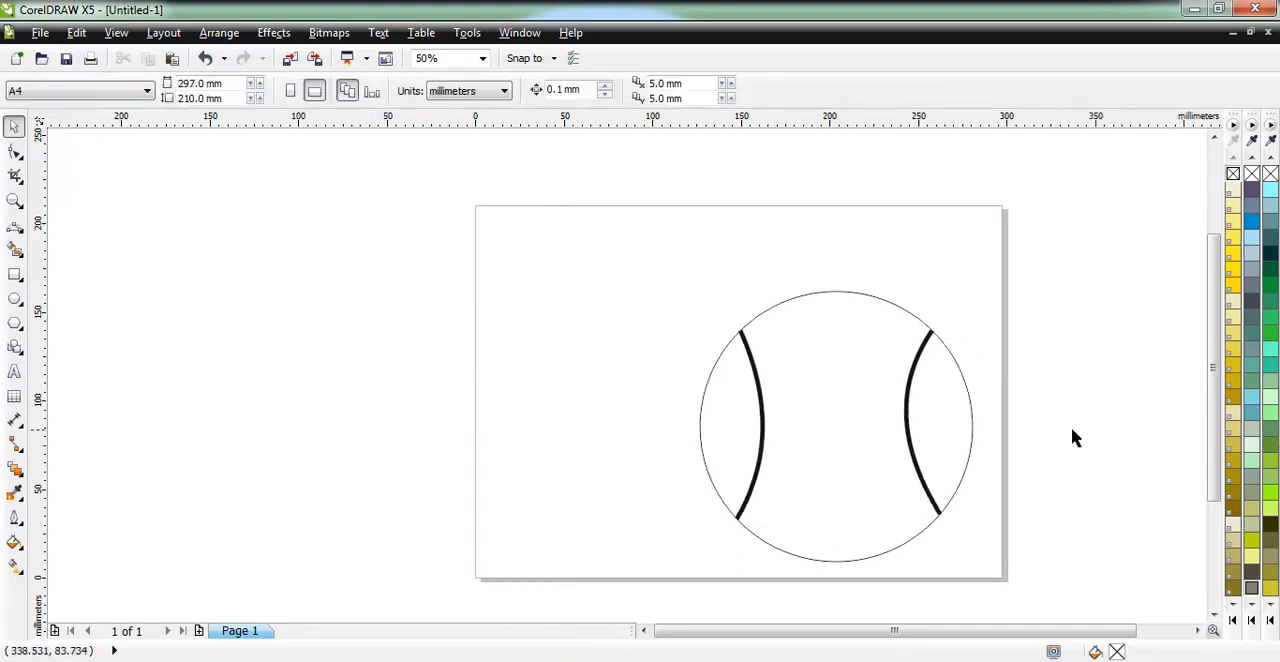
{"action": "left_click", "coordinate": [843, 348]}
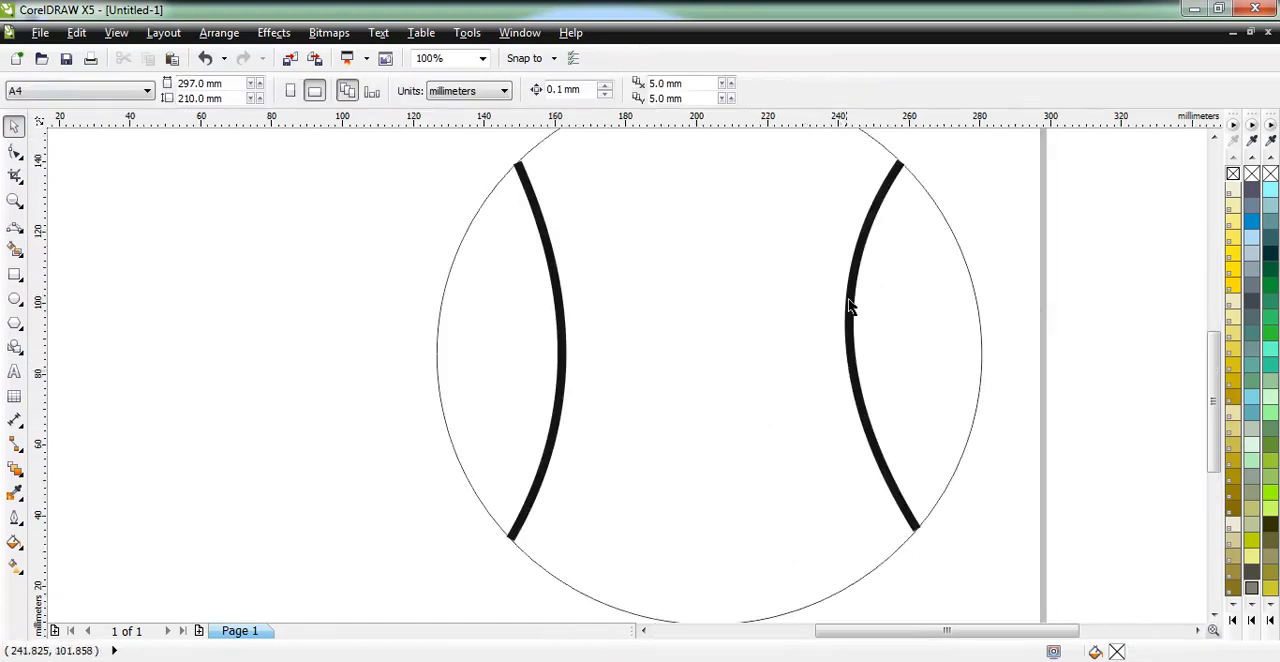
{"action": "scroll", "coordinate": [848, 305], "scroll_direction": "down", "scroll_amount": 1}
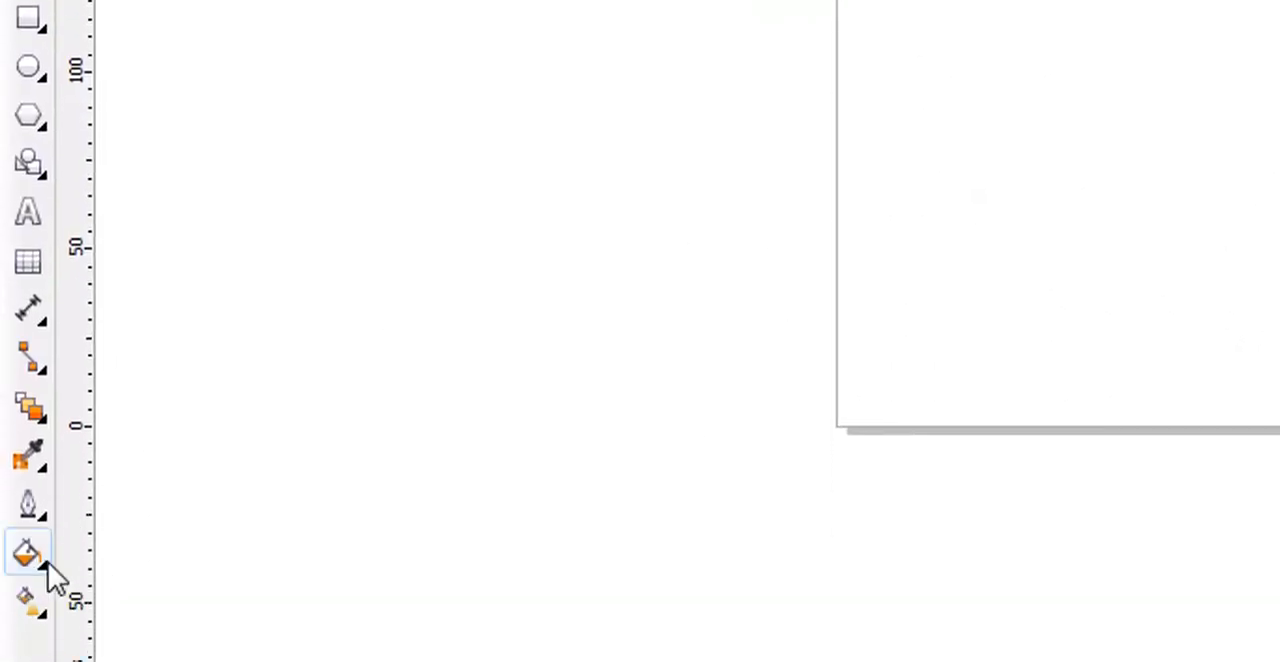
{"action": "left_click", "coordinate": [42, 562]}
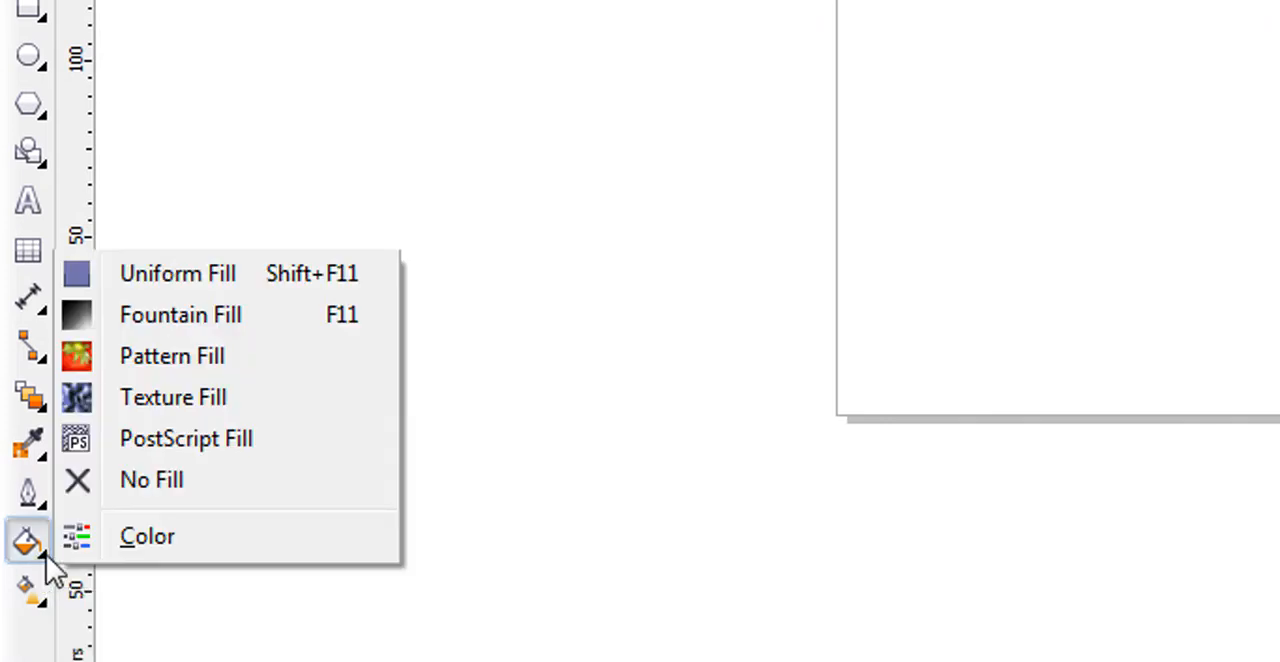
{"action": "left_click", "coordinate": [31, 541]}
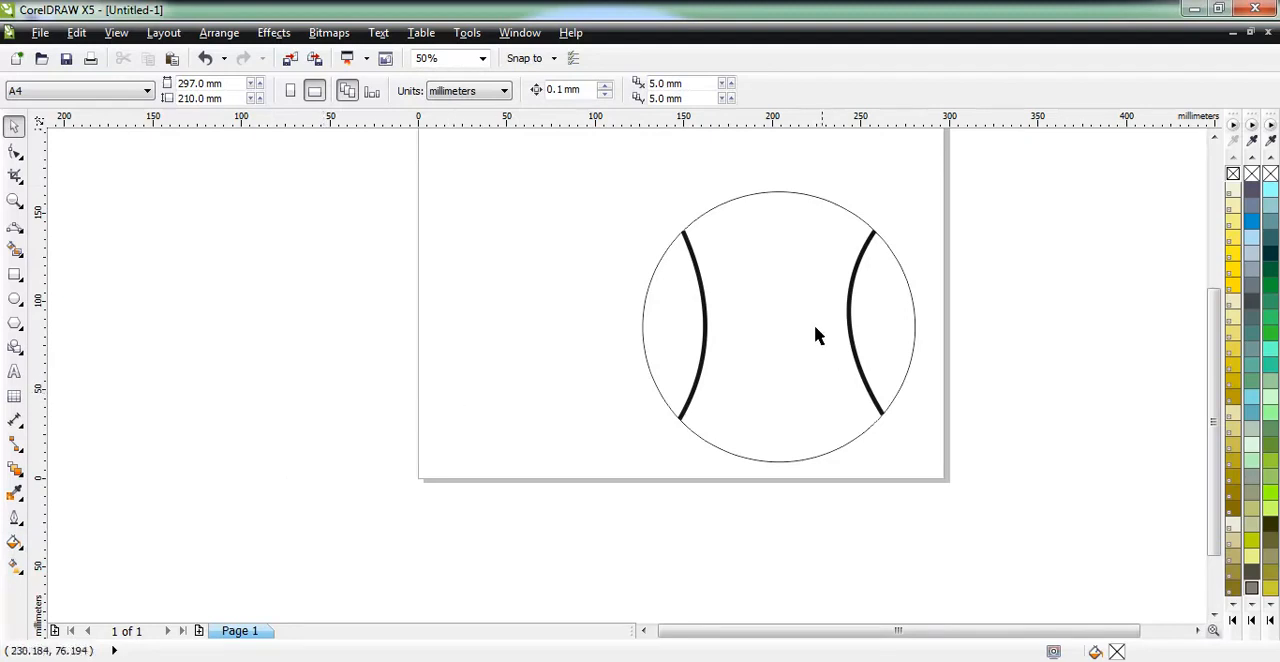
Apply a linear interactive fill to the circle at its original position, running diagonally from its upper left to its lower right edge.
{"action": "left_click", "coordinate": [712, 242]}
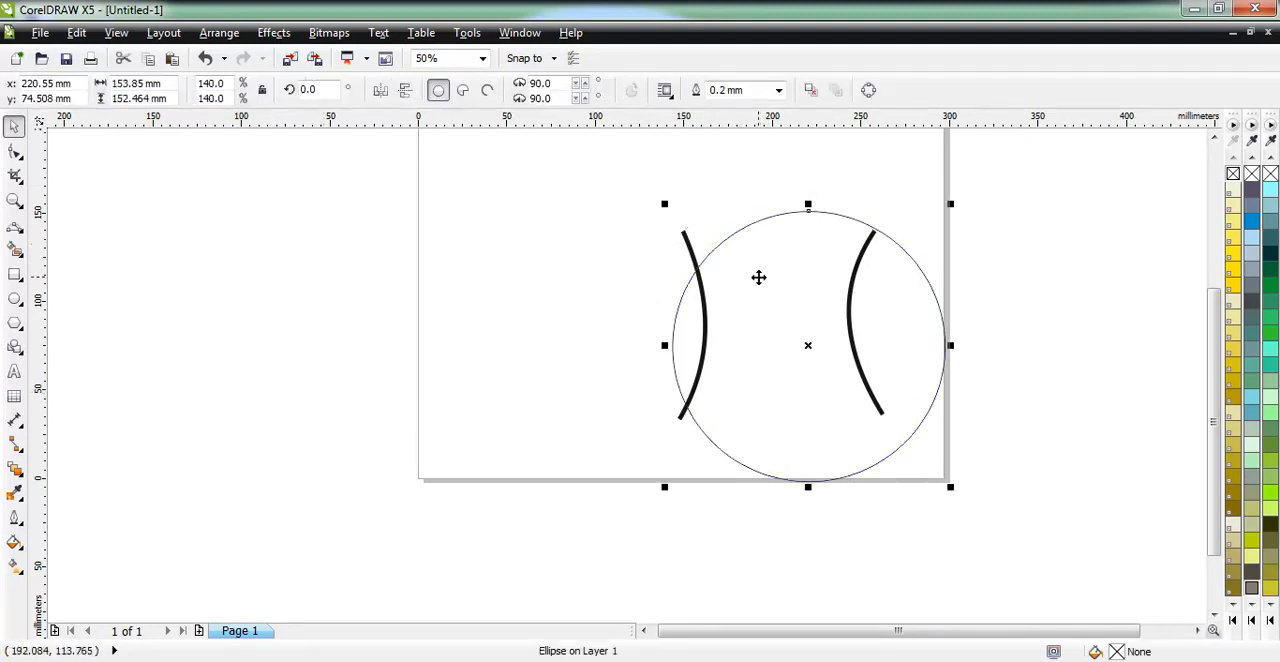
{"action": "key", "text": "ctrl+z"}
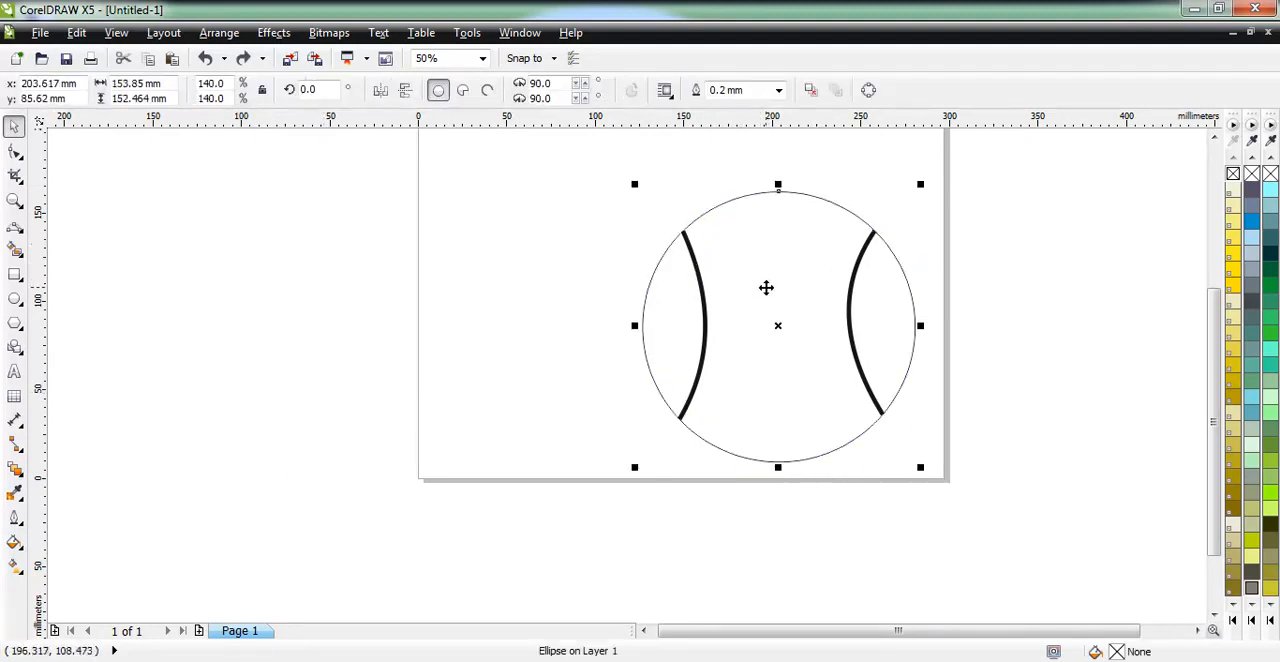
{"action": "key", "text": "g"}
{"action": "left_click_drag", "start_coordinate": [728, 251], "coordinate": [884, 424]}
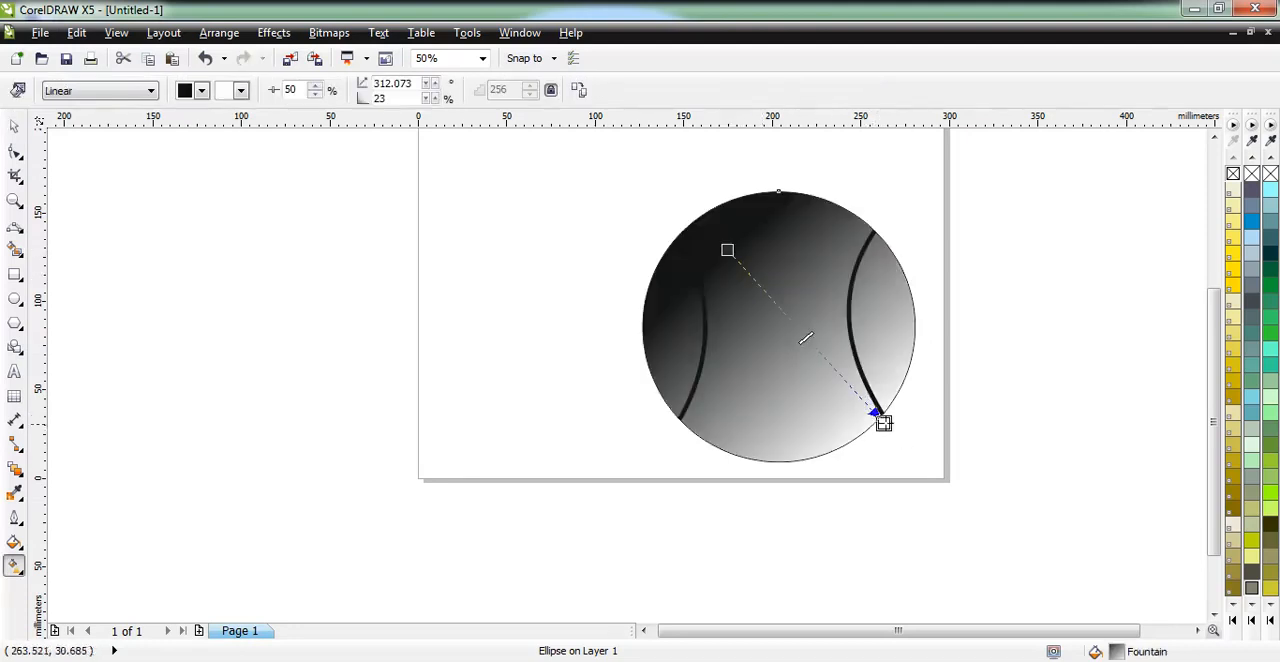
{"action": "left_click_drag", "start_coordinate": [727, 250], "coordinate": [711, 243]}
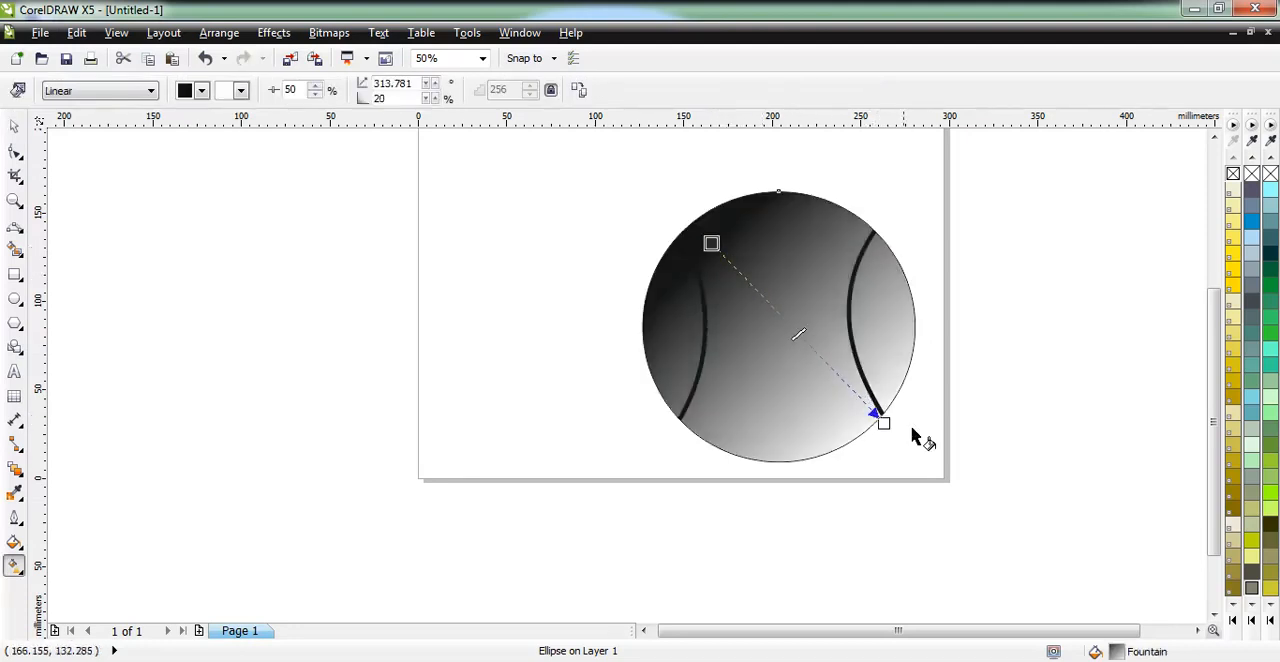
Colour the circle's gradient bright green at the lower right end and light yellow-green at the upper left start.
{"action": "left_click", "coordinate": [1270, 491]}
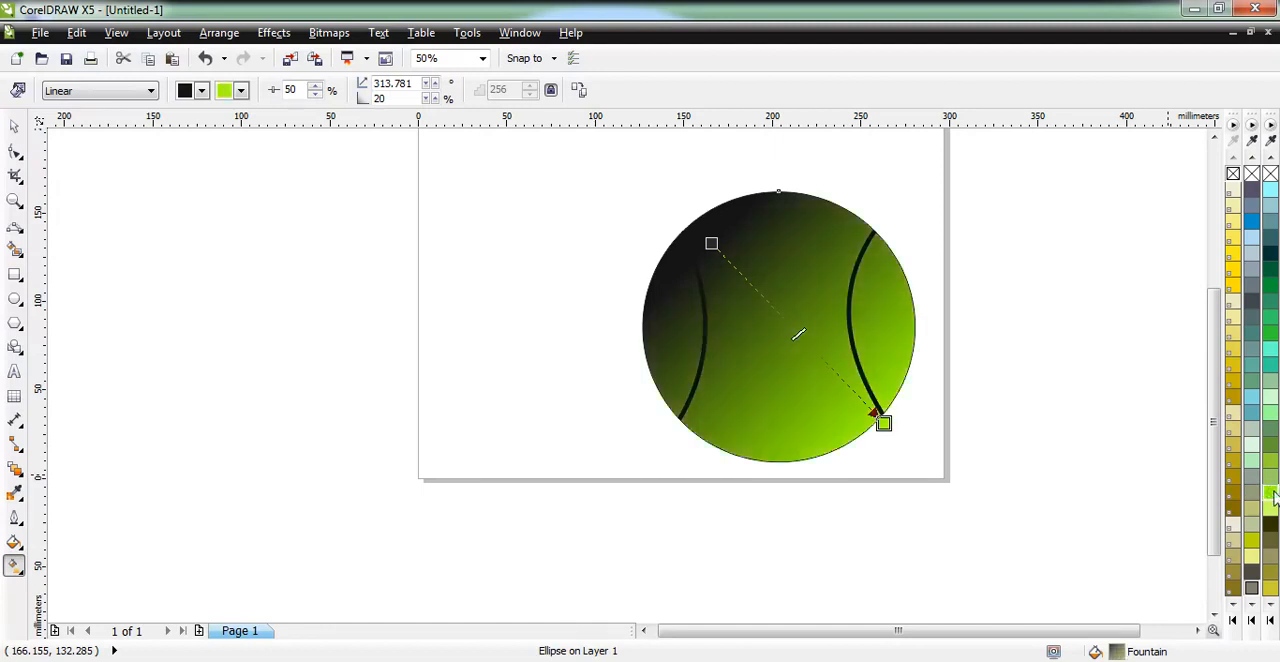
{"action": "left_click", "coordinate": [711, 243]}
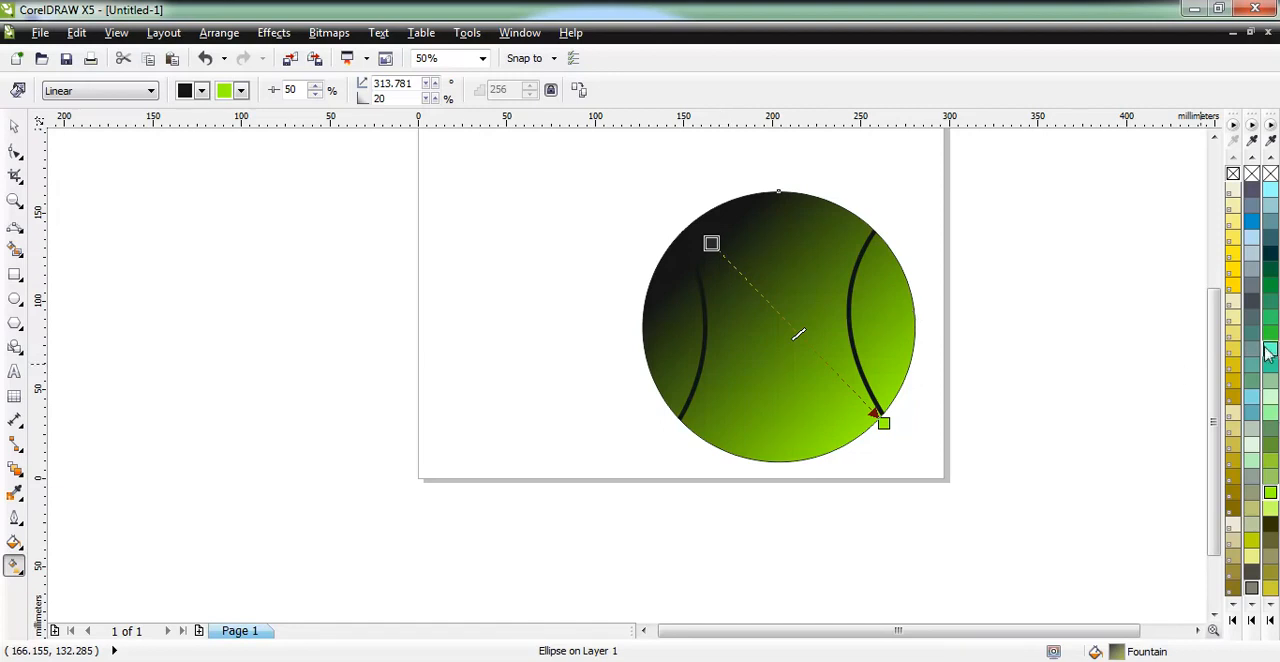
{"action": "left_click", "coordinate": [1270, 508]}
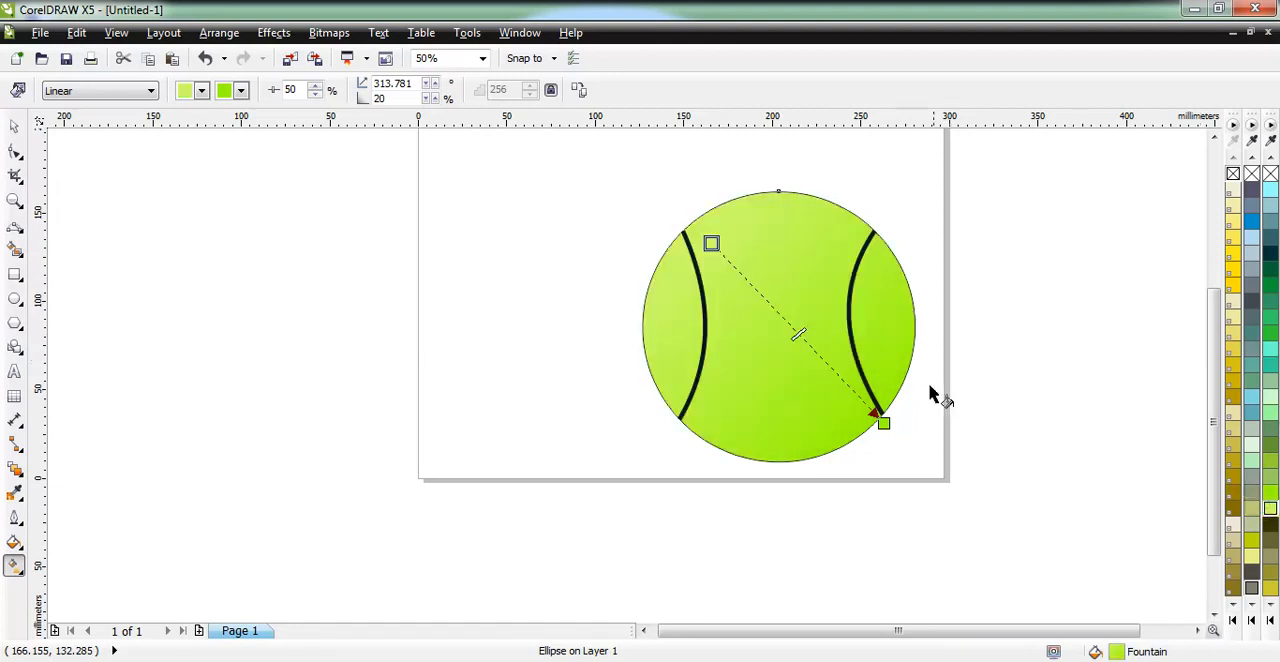
Add a dark green intermediate colour to the circle's linear gradient at node position 46%.
{"action": "double_click", "coordinate": [805, 344]}
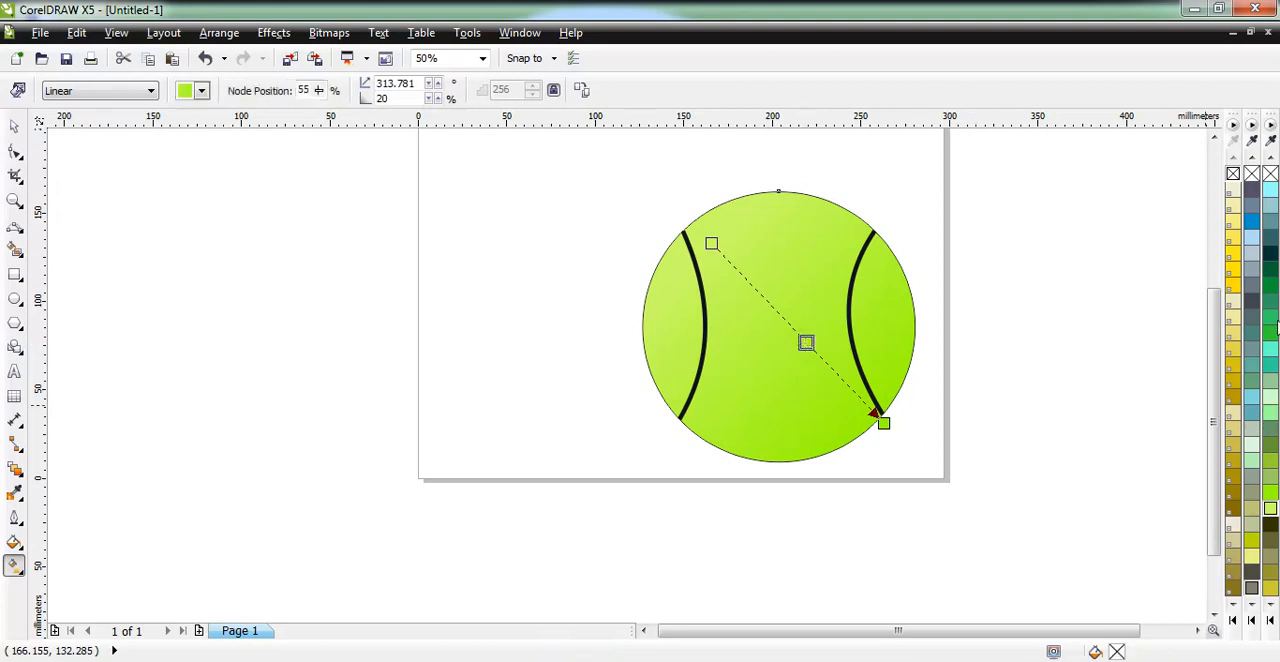
{"action": "left_click", "coordinate": [1270, 286]}
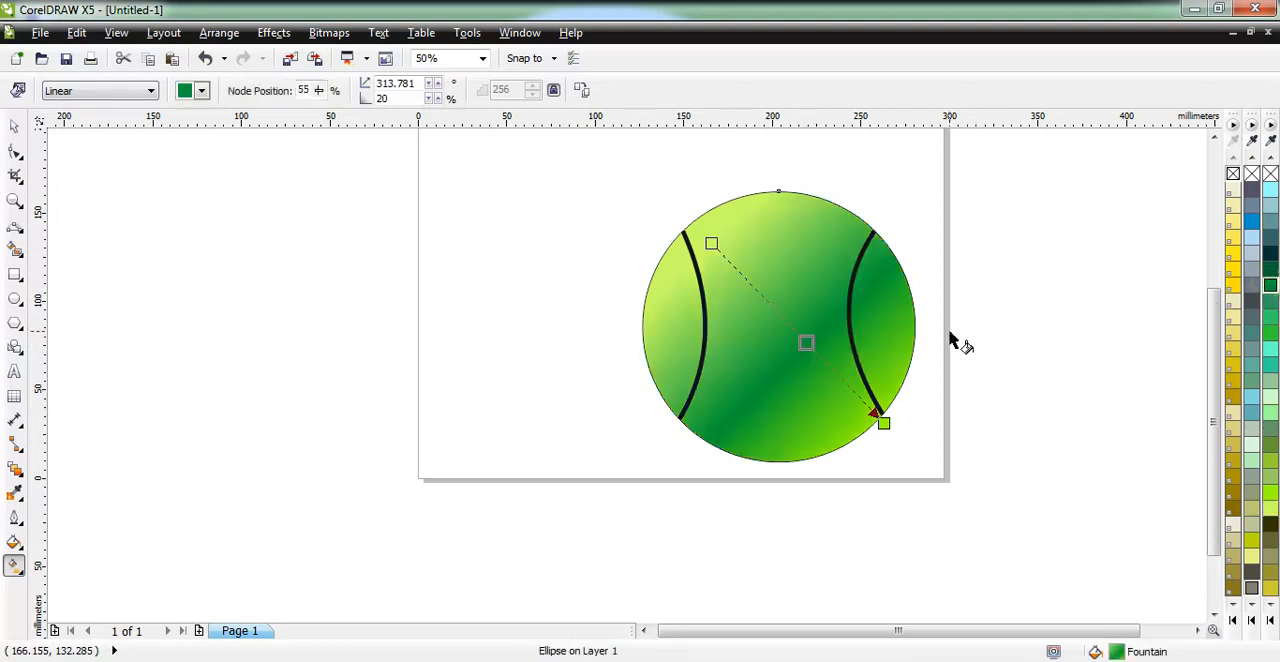
{"action": "left_click_drag", "start_coordinate": [806, 343], "coordinate": [791, 327]}
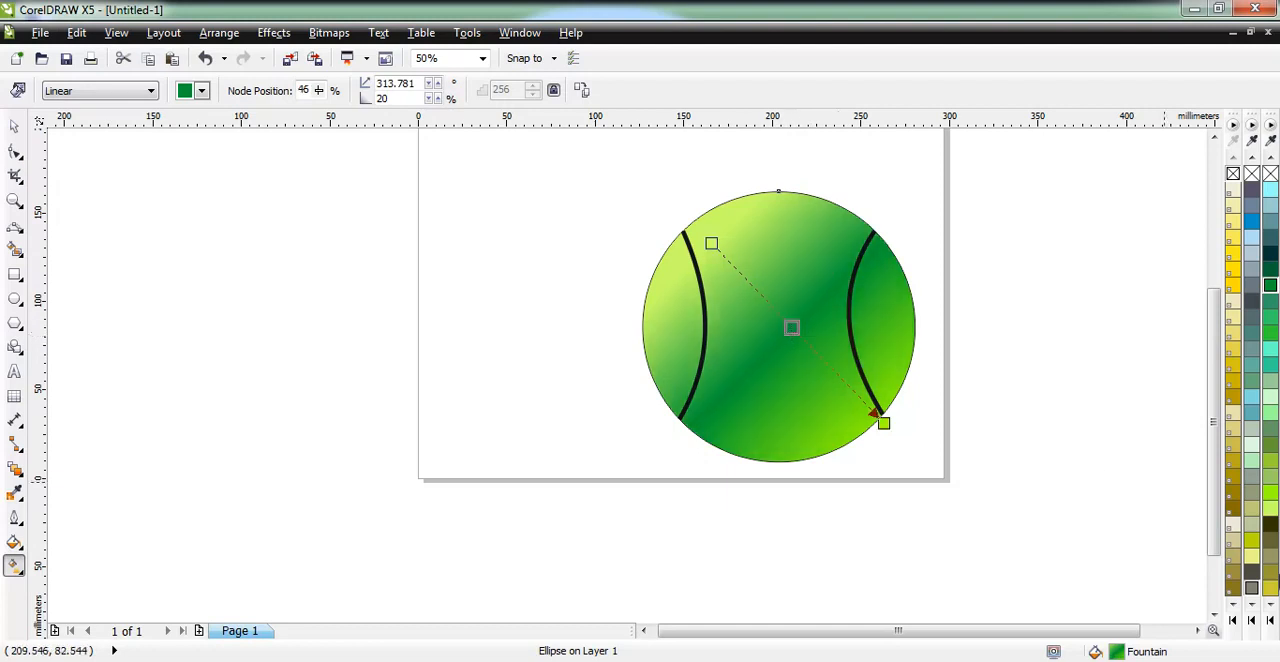
Change the circle's gradient to radial, with its centre near the ball's upper left and its outer end beyond the lower right edge.
{"action": "left_click", "coordinate": [133, 90]}
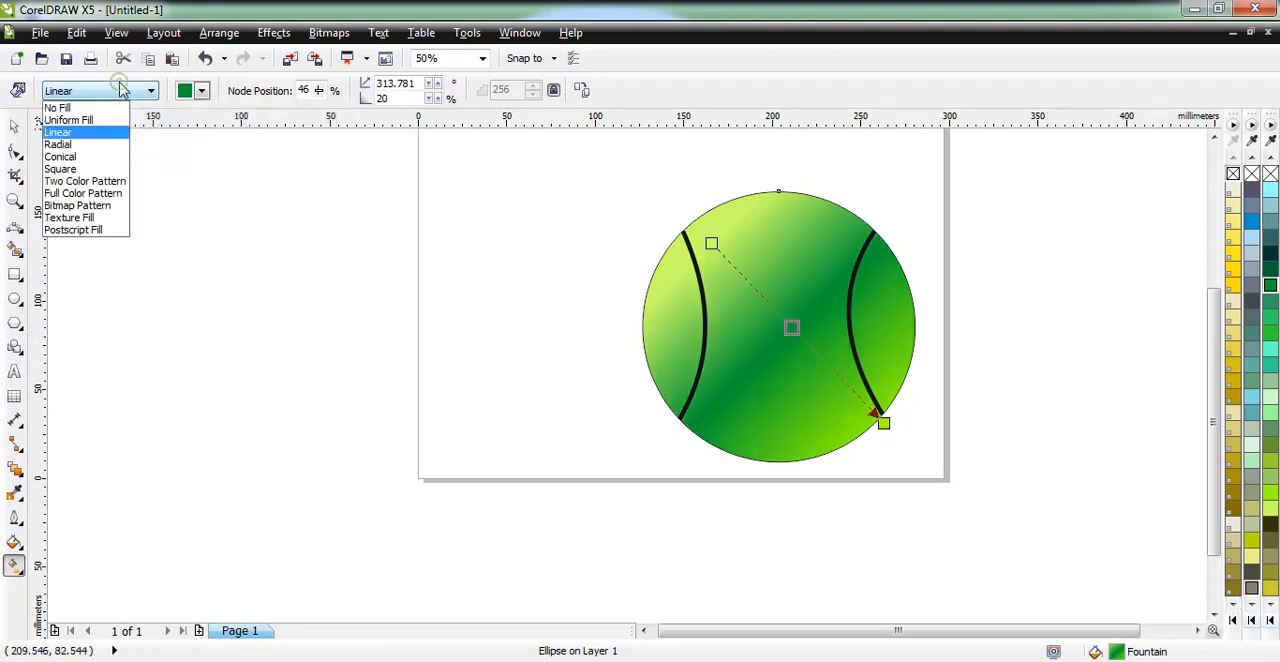
{"action": "left_click", "coordinate": [60, 144]}
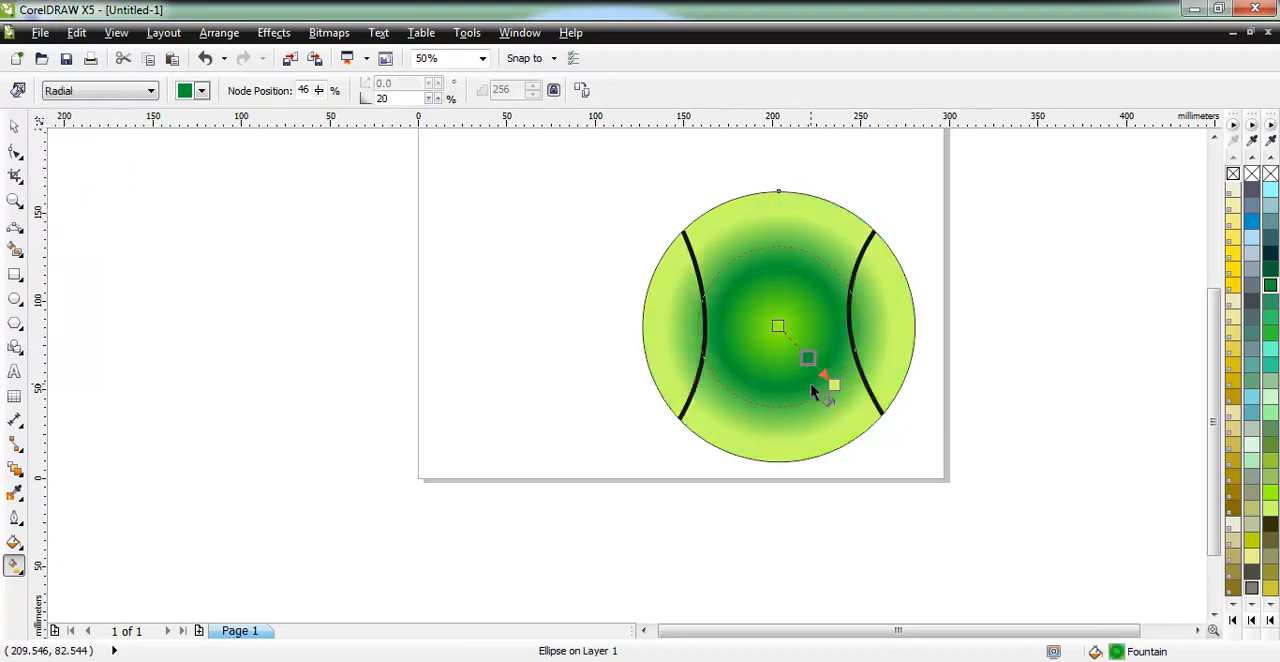
{"action": "left_click_drag", "start_coordinate": [833, 385], "coordinate": [943, 450]}
{"action": "left_click_drag", "start_coordinate": [777, 327], "coordinate": [715, 254]}
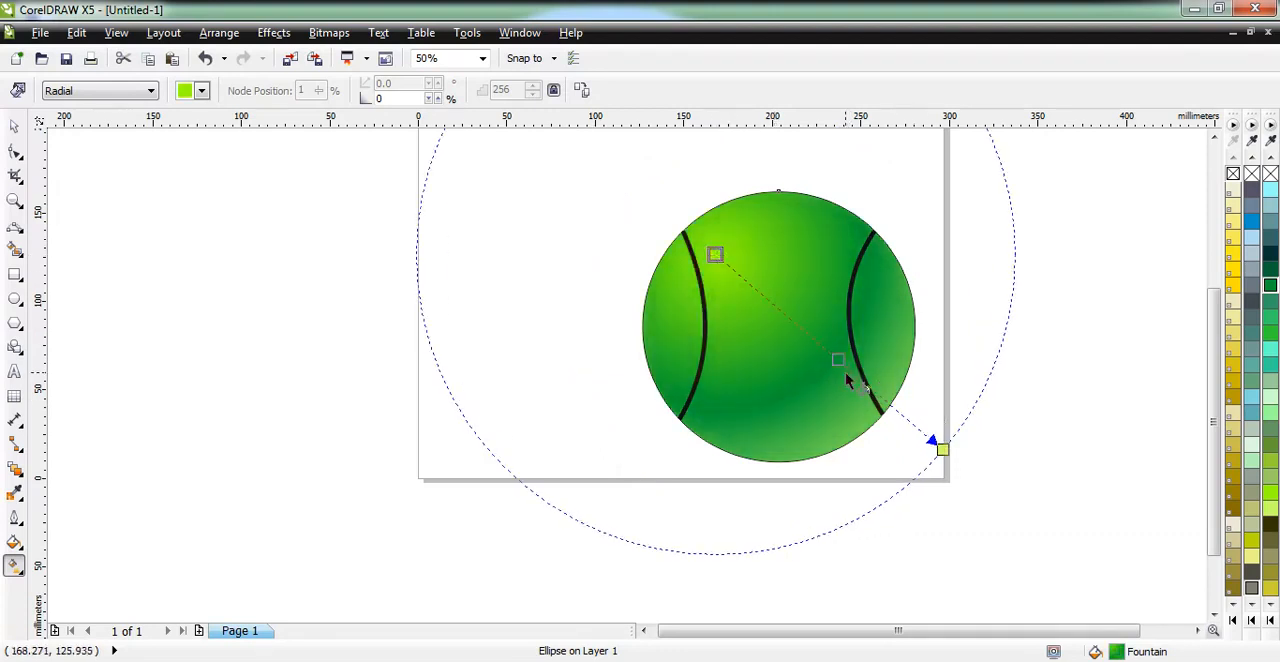
Recolour the outer end of the radial gradient olive green and shift the dark green intermediate node slightly toward the centre.
{"action": "mouse_move", "coordinate": [838, 360]}
{"action": "left_mouse_down"}
{"action": "mouse_move", "coordinate": [897, 403]}
{"action": "mouse_move", "coordinate": [791, 352]}
{"action": "mouse_move", "coordinate": [847, 366]}
{"action": "left_mouse_up"}
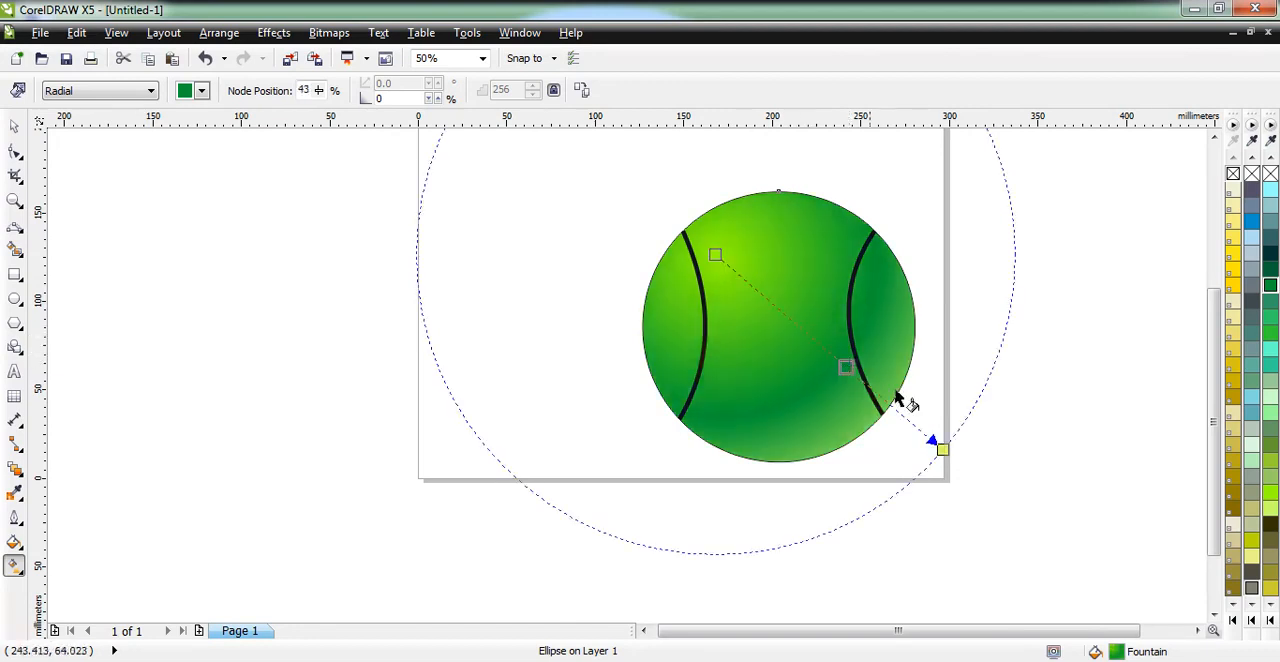
{"action": "left_click", "coordinate": [943, 450]}
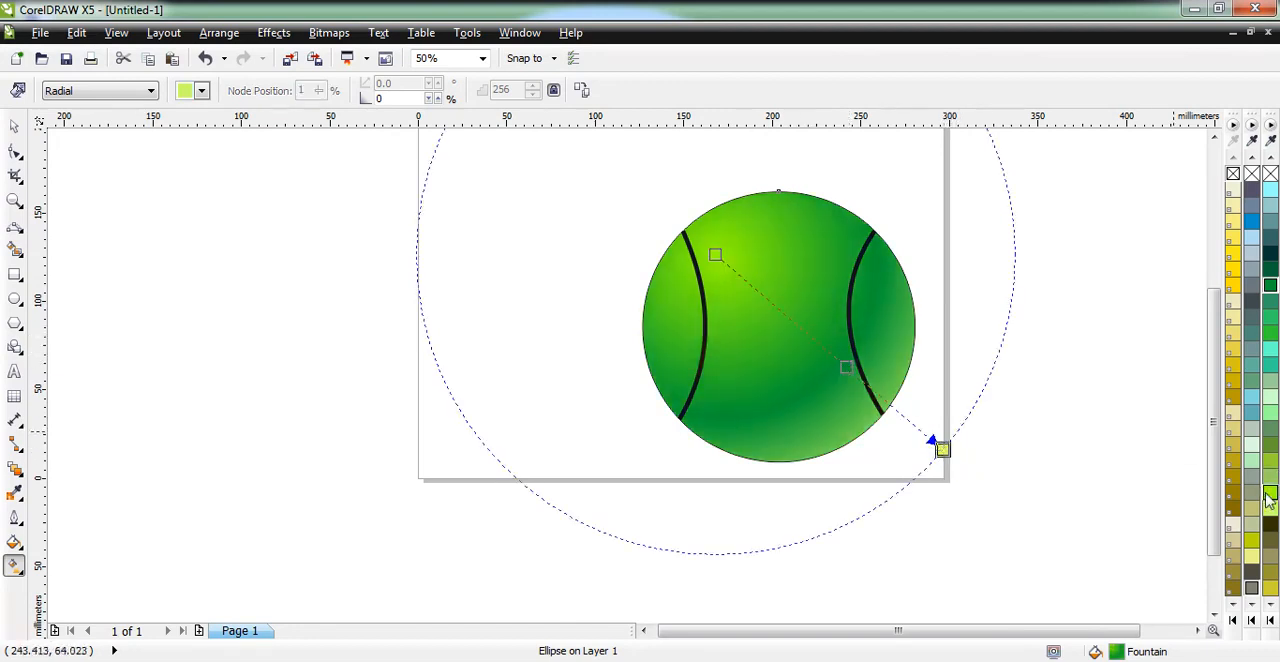
{"action": "left_click", "coordinate": [1268, 446]}
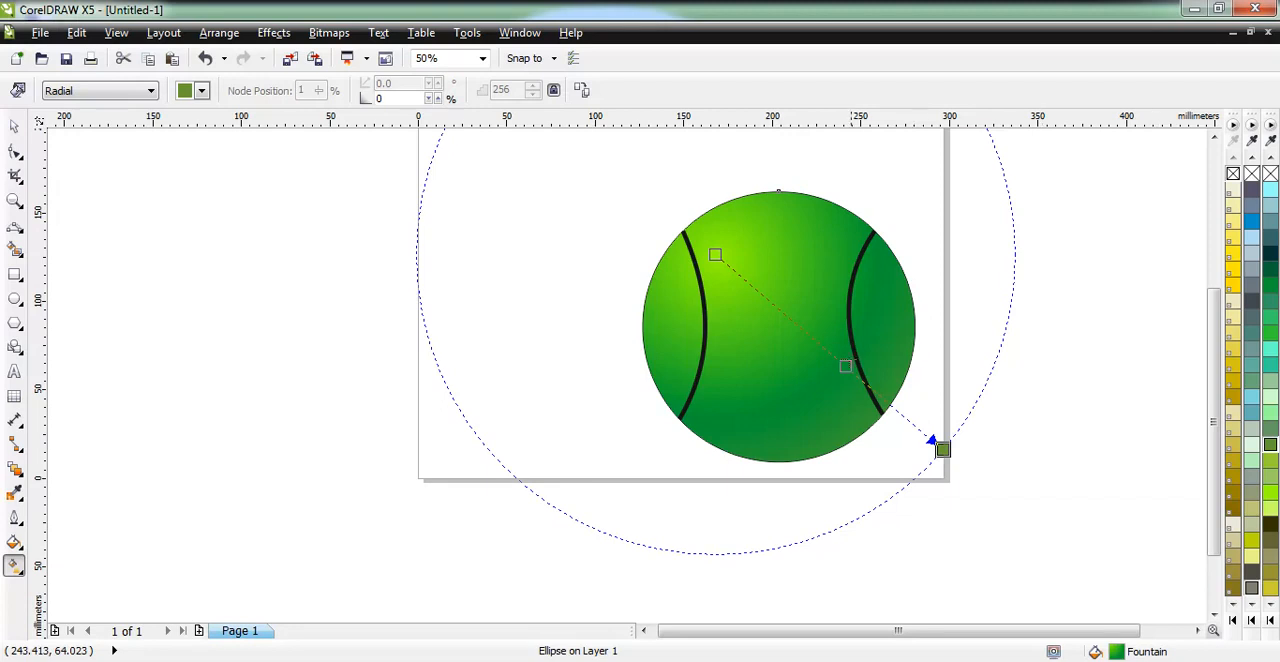
{"action": "mouse_move", "coordinate": [845, 366]}
{"action": "left_mouse_down"}
{"action": "mouse_move", "coordinate": [826, 349]}
{"action": "mouse_move", "coordinate": [834, 357]}
{"action": "left_mouse_up"}
Try several lighter greens for the radial gradient's centre, settling on a pale mint green.
{"action": "left_click", "coordinate": [716, 255]}
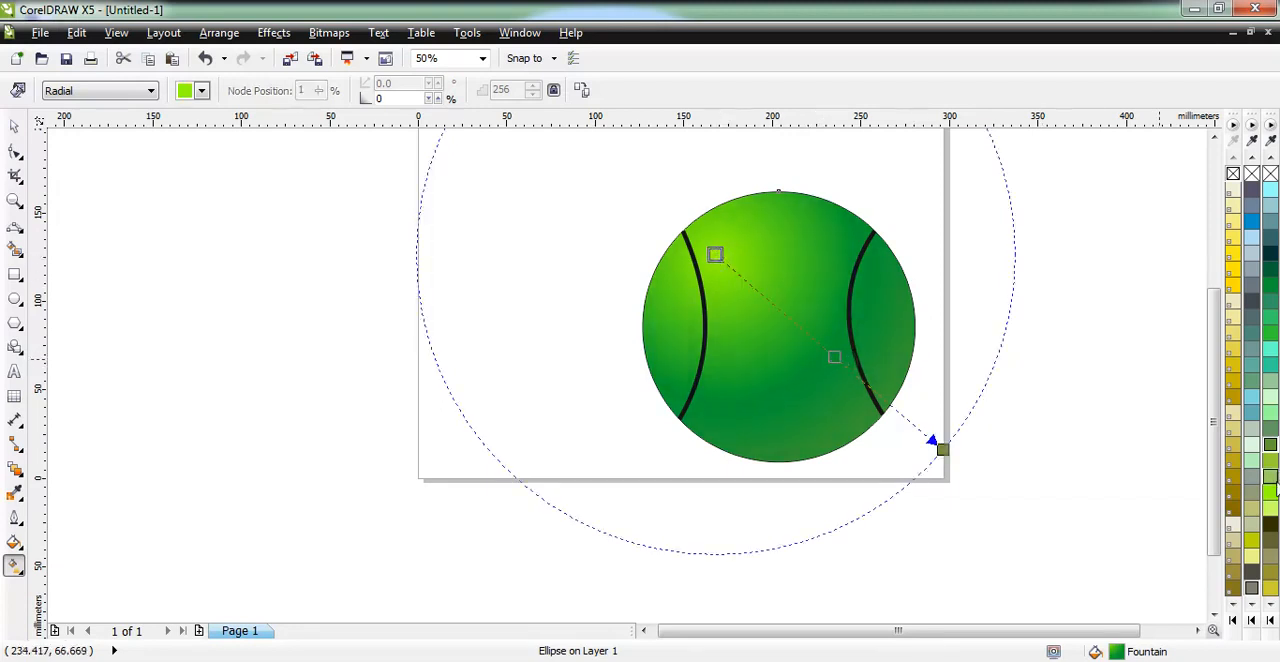
{"action": "left_click", "coordinate": [1271, 510]}
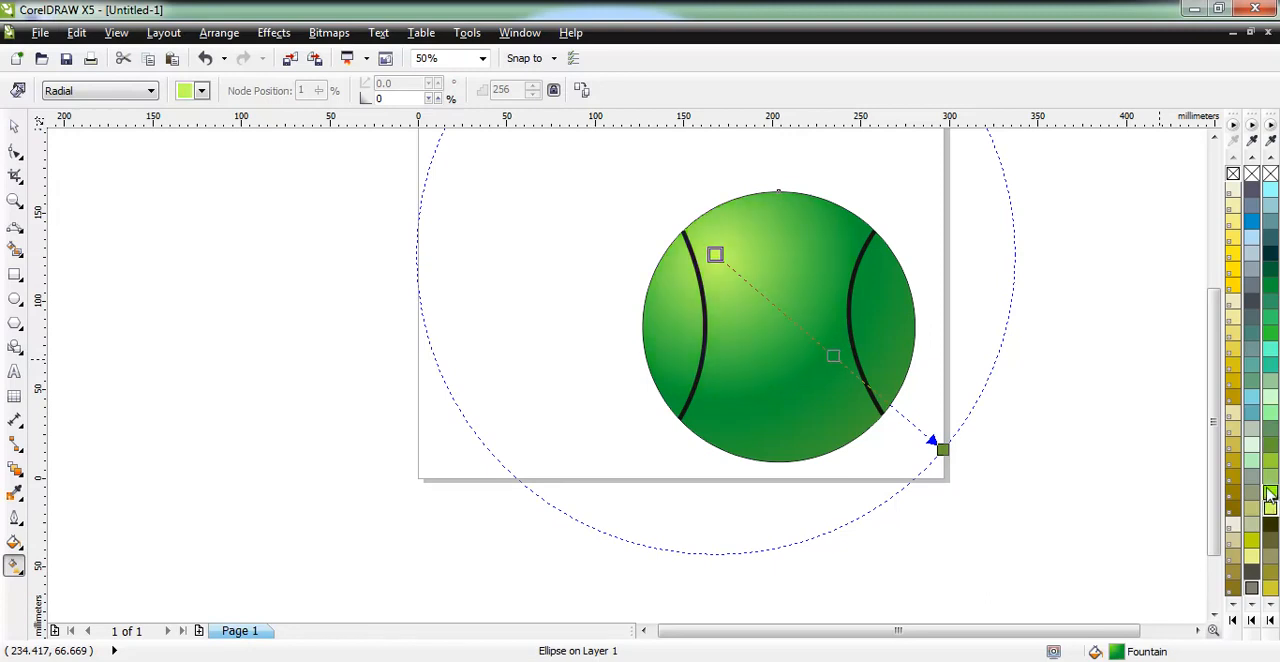
{"action": "left_click", "coordinate": [1271, 484]}
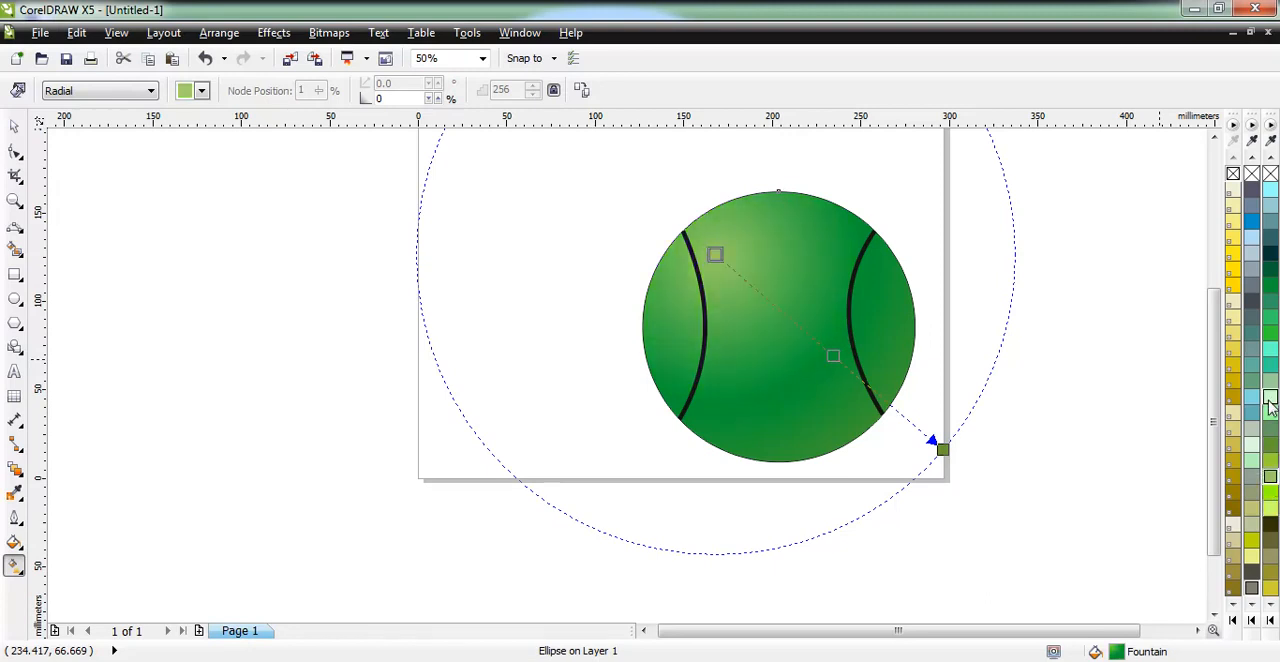
{"action": "left_click", "coordinate": [1270, 412]}
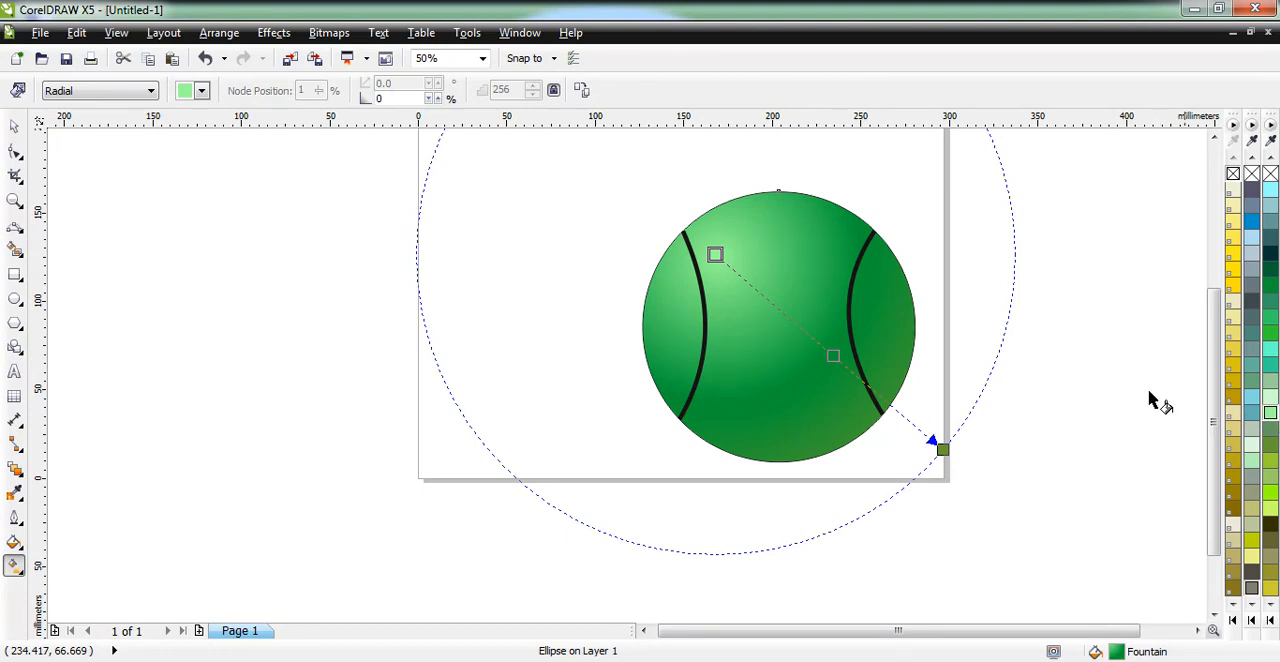
Recolour the gradient's intermediate node medium green and reposition it and the radial centre closer to the ball's upper left edge.
{"action": "double_click", "coordinate": [833, 358]}
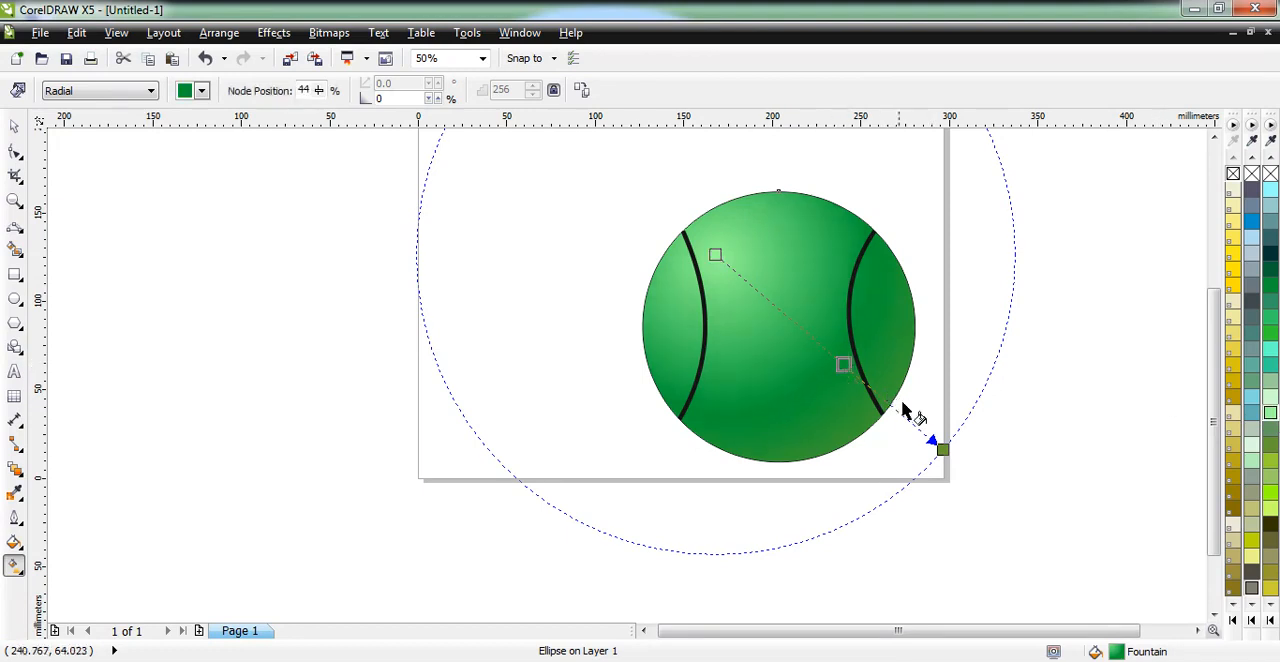
{"action": "mouse_move", "coordinate": [847, 368]}
{"action": "left_mouse_down"}
{"action": "mouse_move", "coordinate": [862, 378]}
{"action": "mouse_move", "coordinate": [842, 369]}
{"action": "left_mouse_up"}
{"action": "left_click", "coordinate": [1270, 335]}
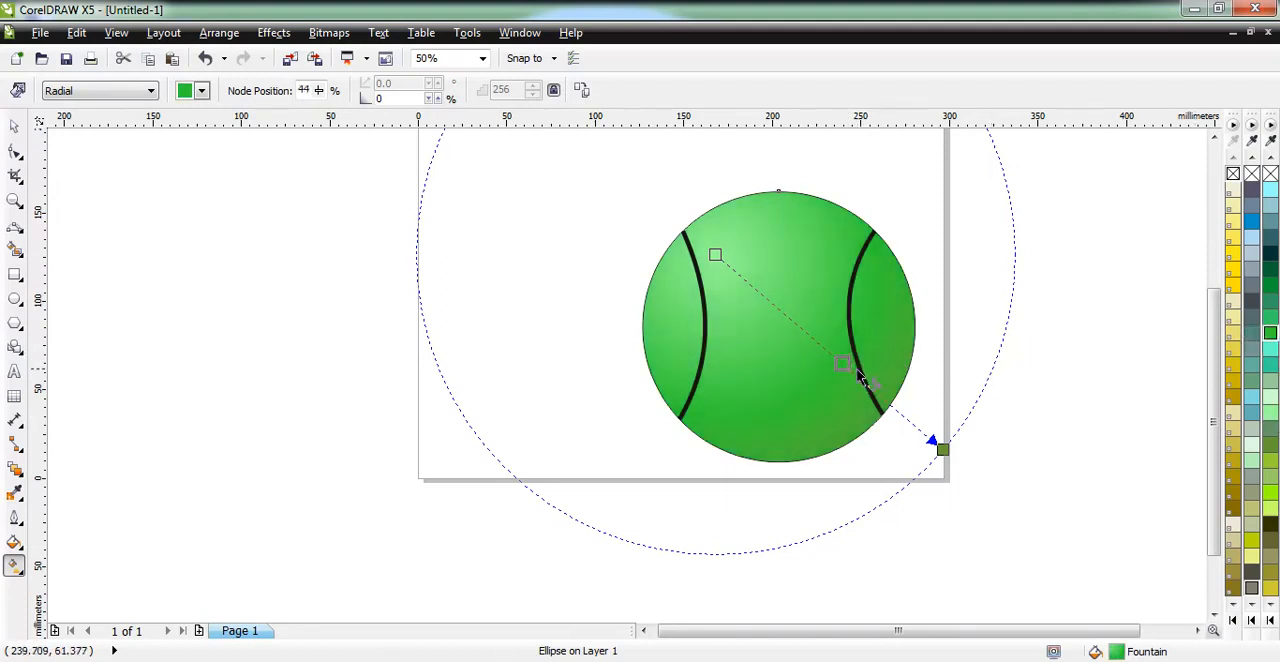
{"action": "left_click_drag", "start_coordinate": [843, 363], "coordinate": [818, 343]}
{"action": "left_click_drag", "start_coordinate": [714, 255], "coordinate": [708, 224]}
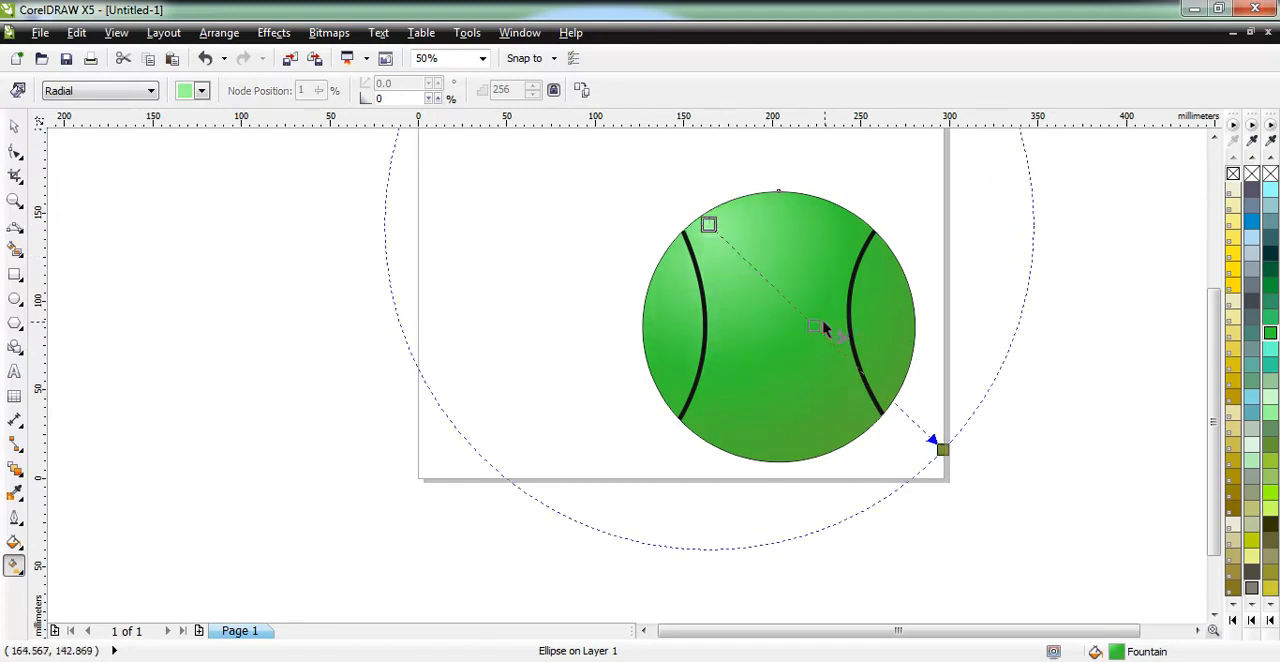
{"action": "mouse_move", "coordinate": [810, 322]}
{"action": "left_mouse_down"}
{"action": "mouse_move", "coordinate": [803, 314]}
{"action": "mouse_move", "coordinate": [810, 322]}
{"action": "left_mouse_up"}
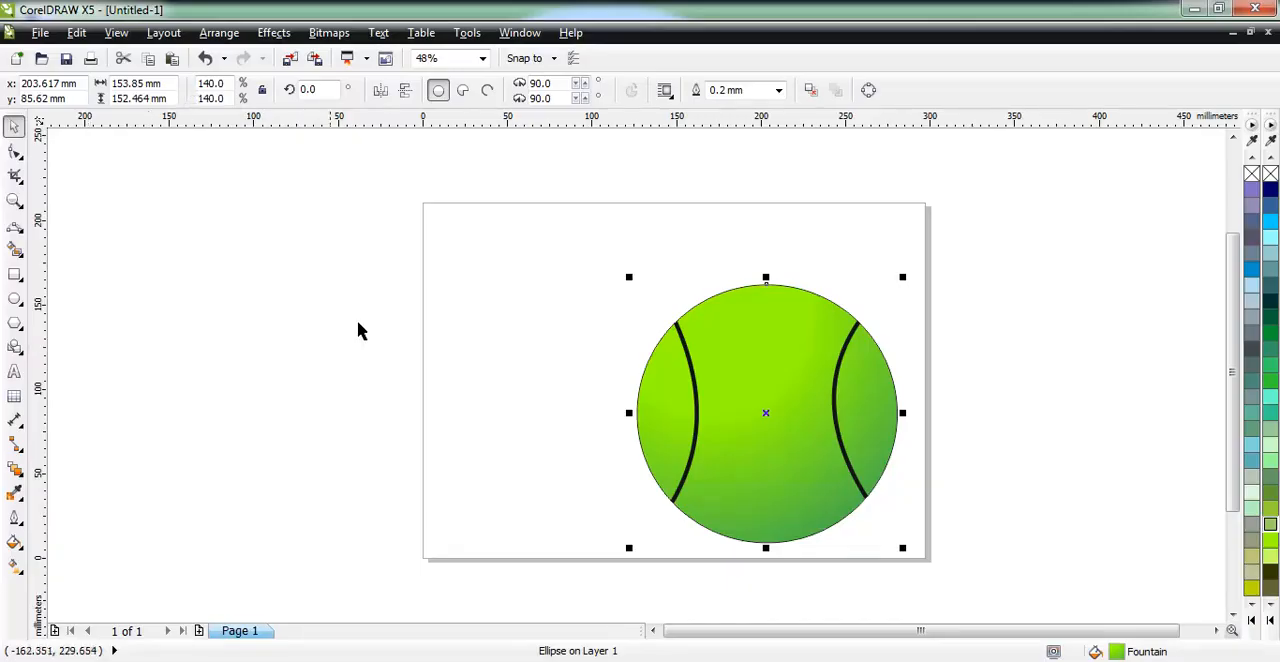
{"action": "left_click", "coordinate": [540, 403]}
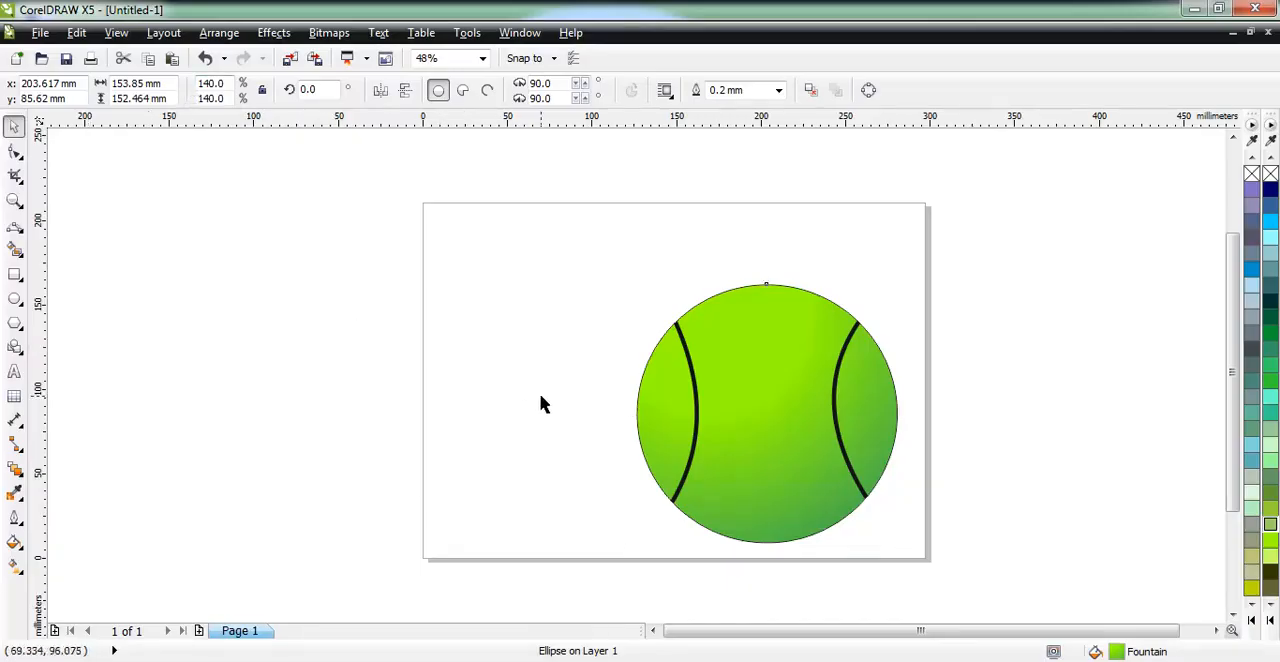
{"action": "left_click", "coordinate": [15, 519]}
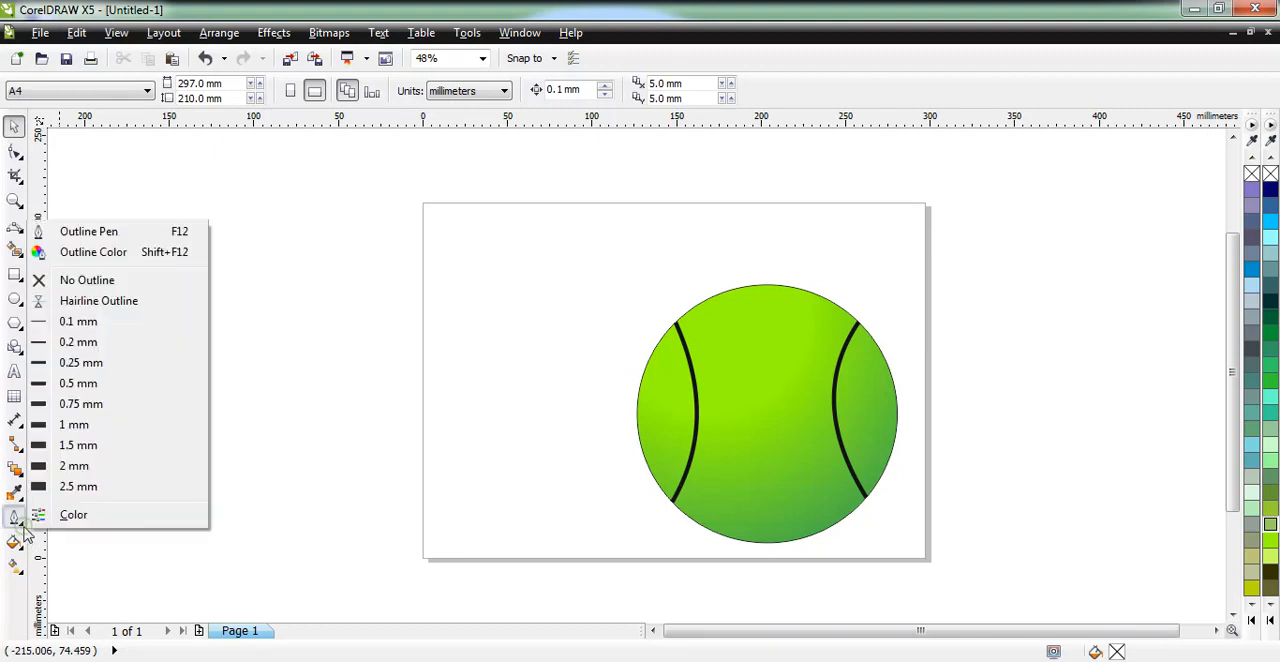
{"action": "left_click", "coordinate": [94, 487]}
{"action": "left_click", "coordinate": [703, 437]}
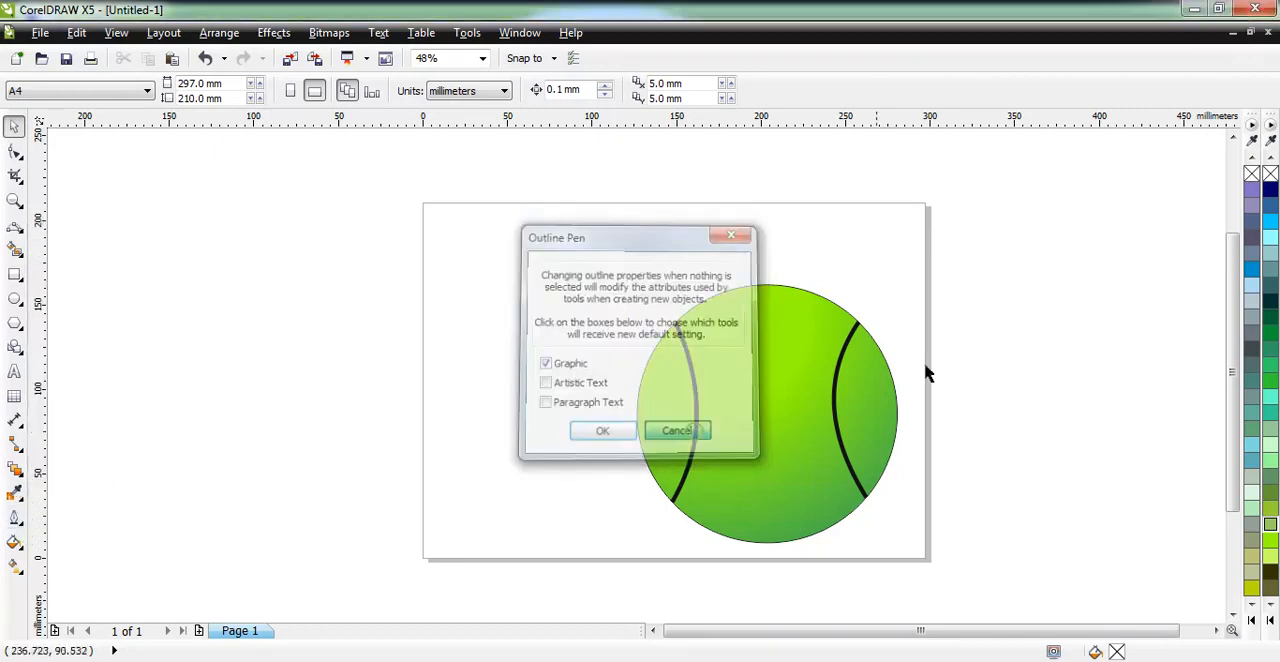
Set the outline width of the ball's circle to 2.5 mm.
{"action": "left_click", "coordinate": [800, 291]}
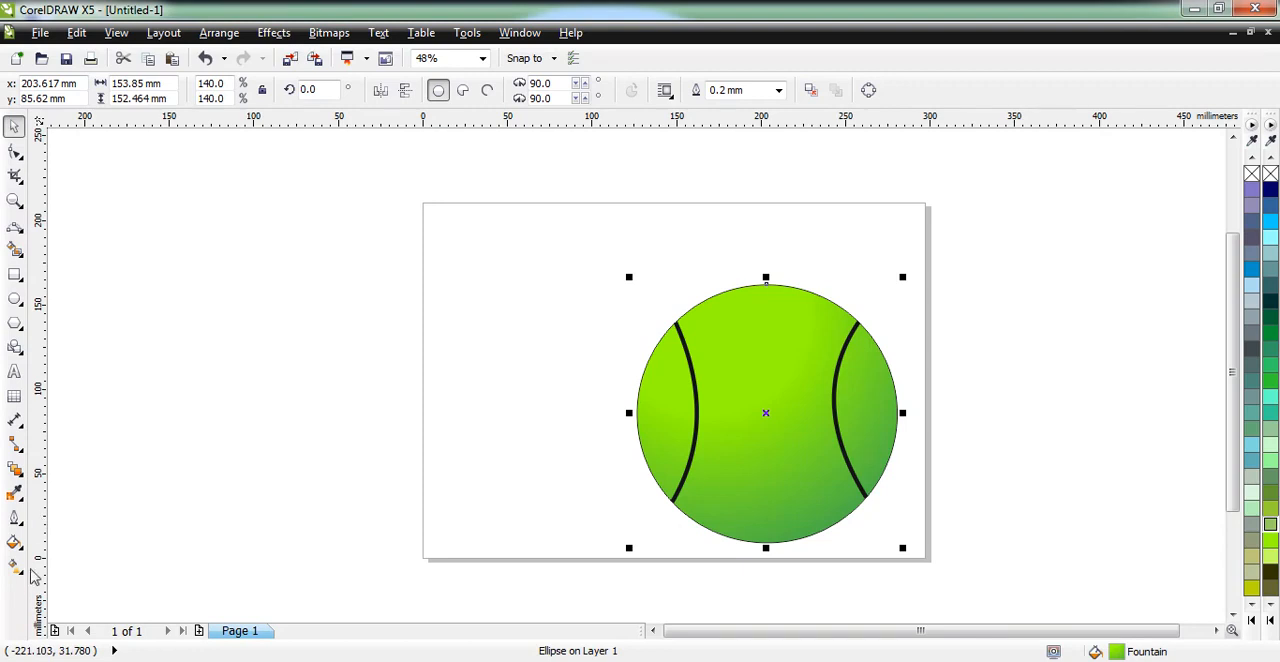
{"action": "left_click", "coordinate": [15, 517]}
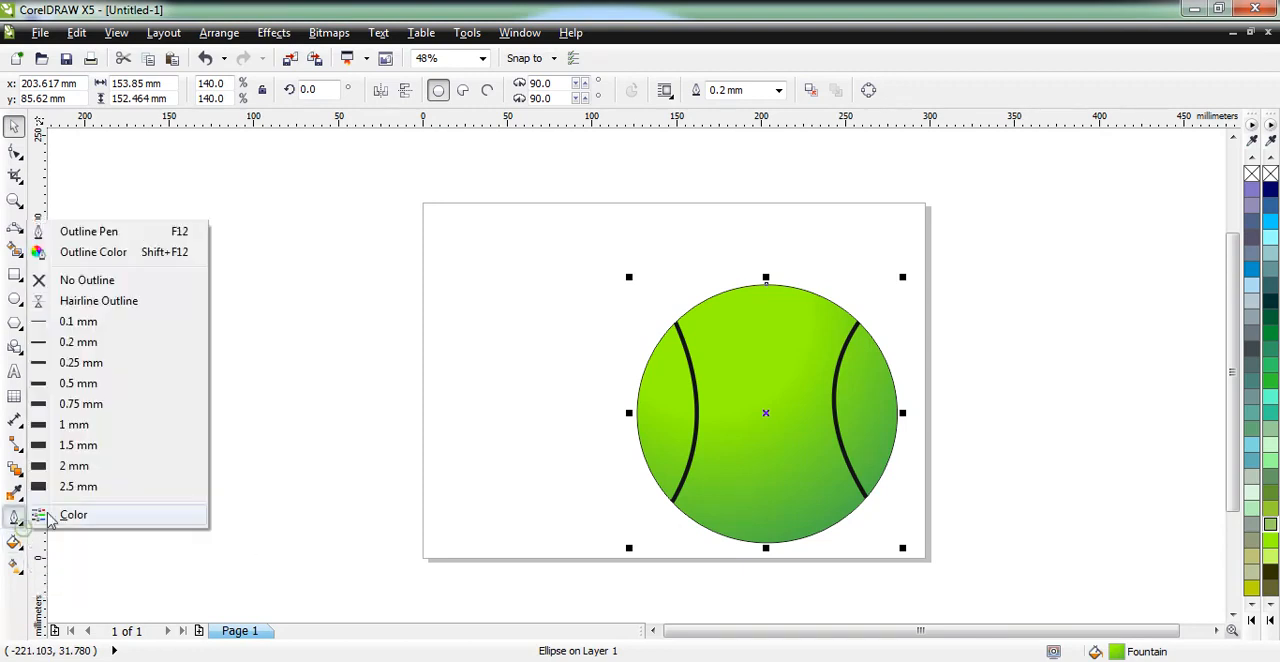
{"action": "left_click", "coordinate": [79, 488]}
Group the circle and its two seam curves into one object.
{"action": "left_click_drag", "start_coordinate": [581, 232], "coordinate": [980, 604]}
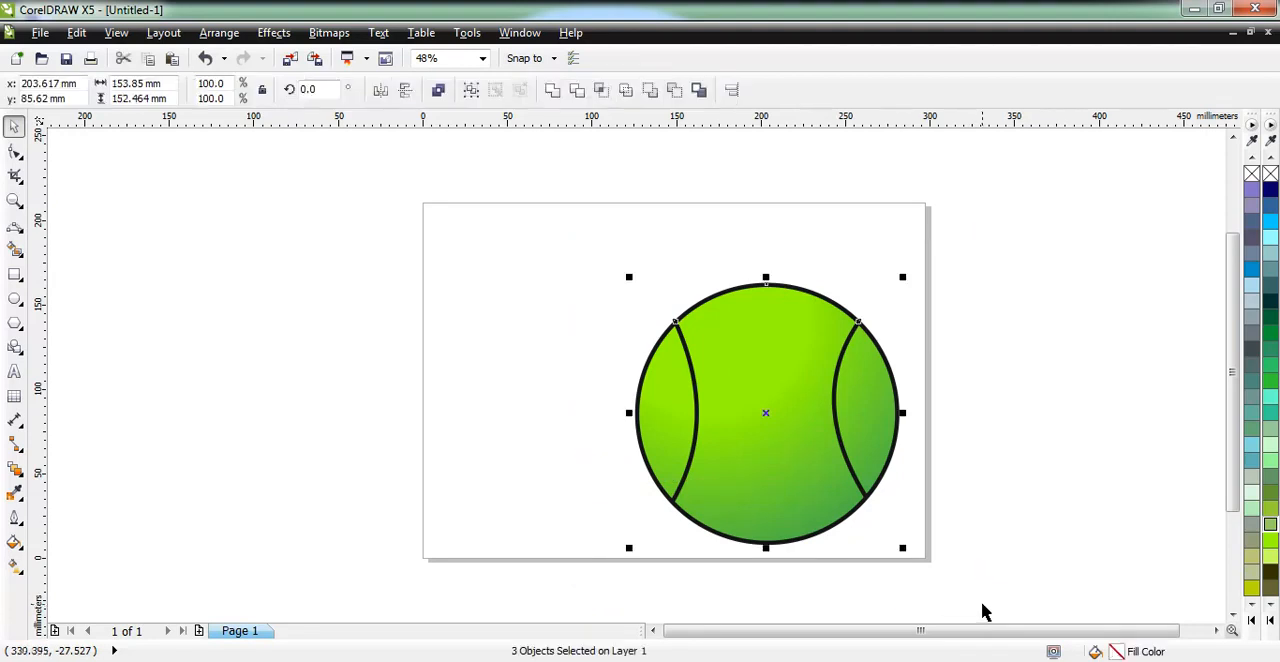
{"action": "right_click", "coordinate": [778, 345]}
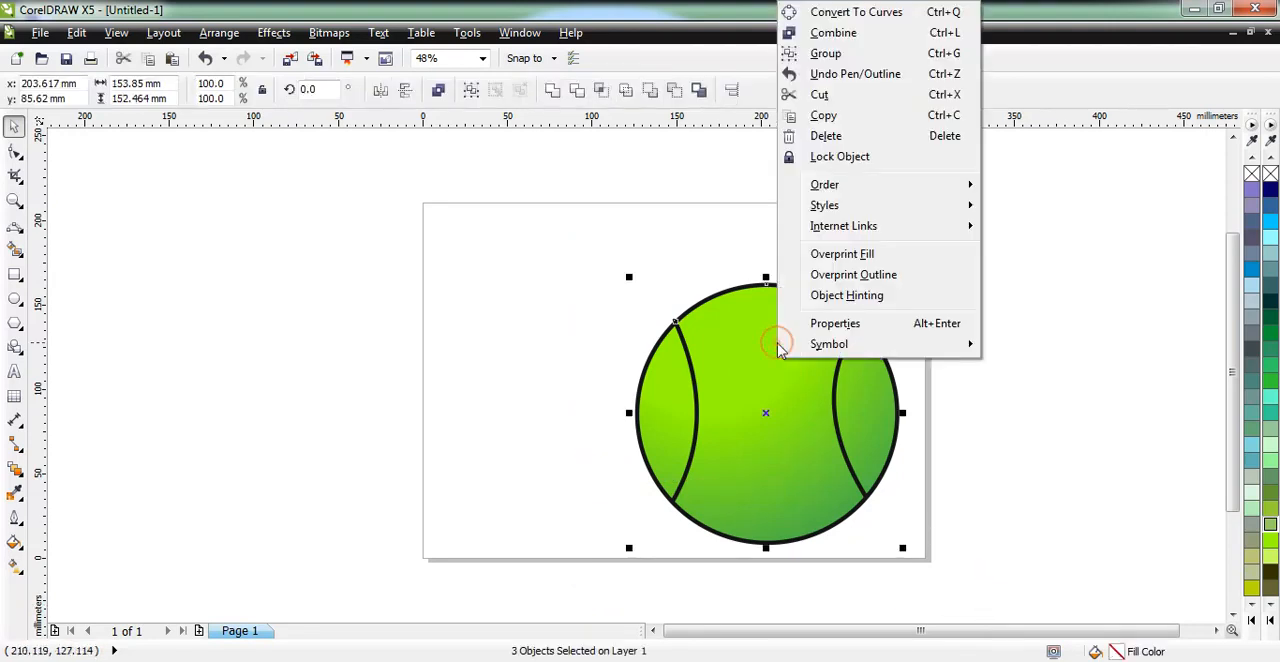
{"action": "left_click", "coordinate": [826, 54]}
Scale the grouped ball to about 145 by 144 mm and place it in the lower right corner of the page.
{"action": "left_click_drag", "start_coordinate": [806, 413], "coordinate": [840, 350]}
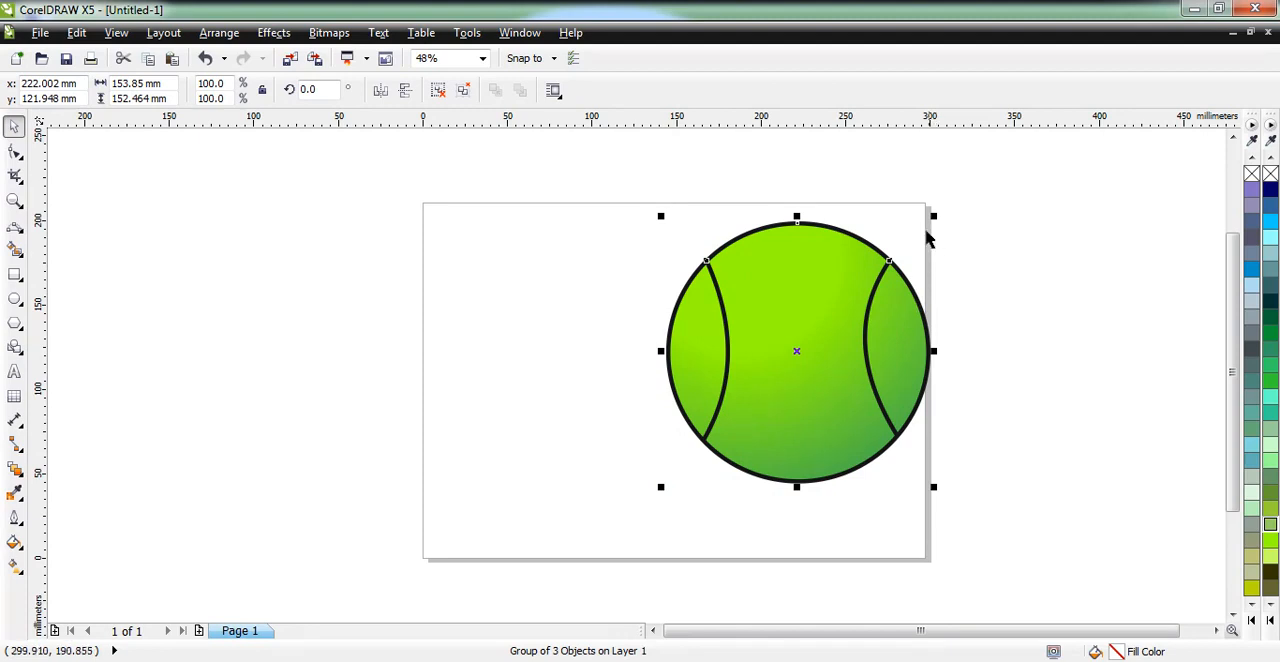
{"action": "left_click_drag", "start_coordinate": [933, 218], "coordinate": [889, 259]}
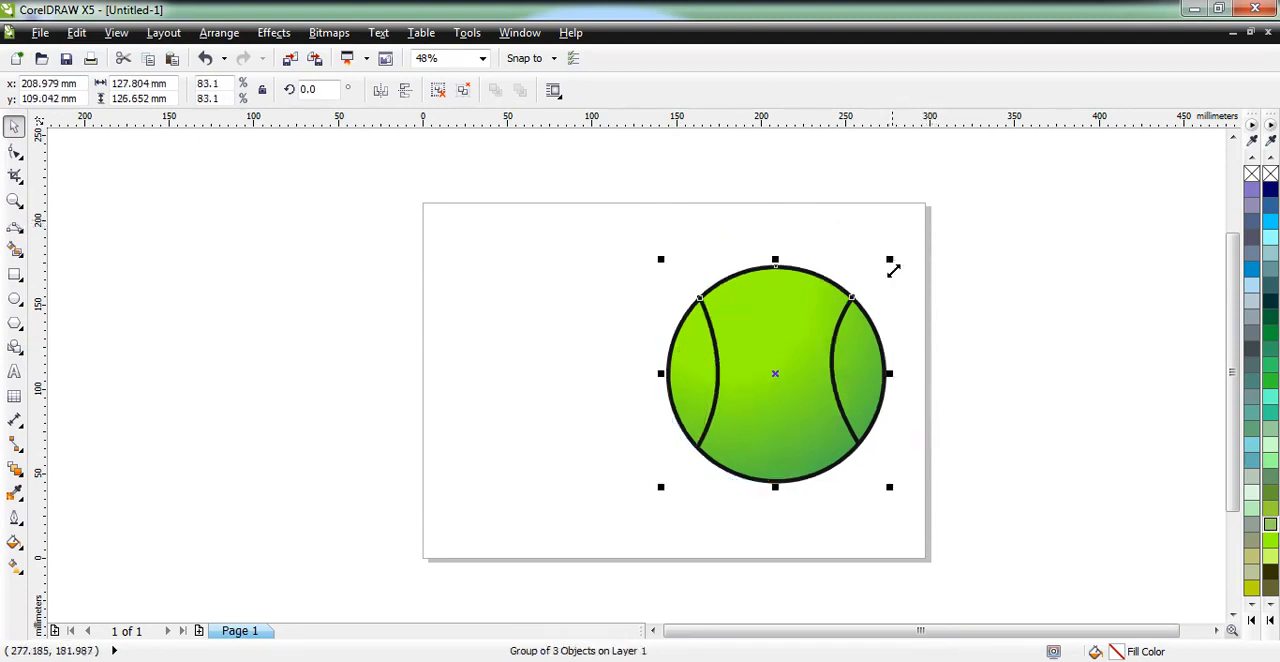
{"action": "left_click_drag", "start_coordinate": [833, 360], "coordinate": [867, 433]}
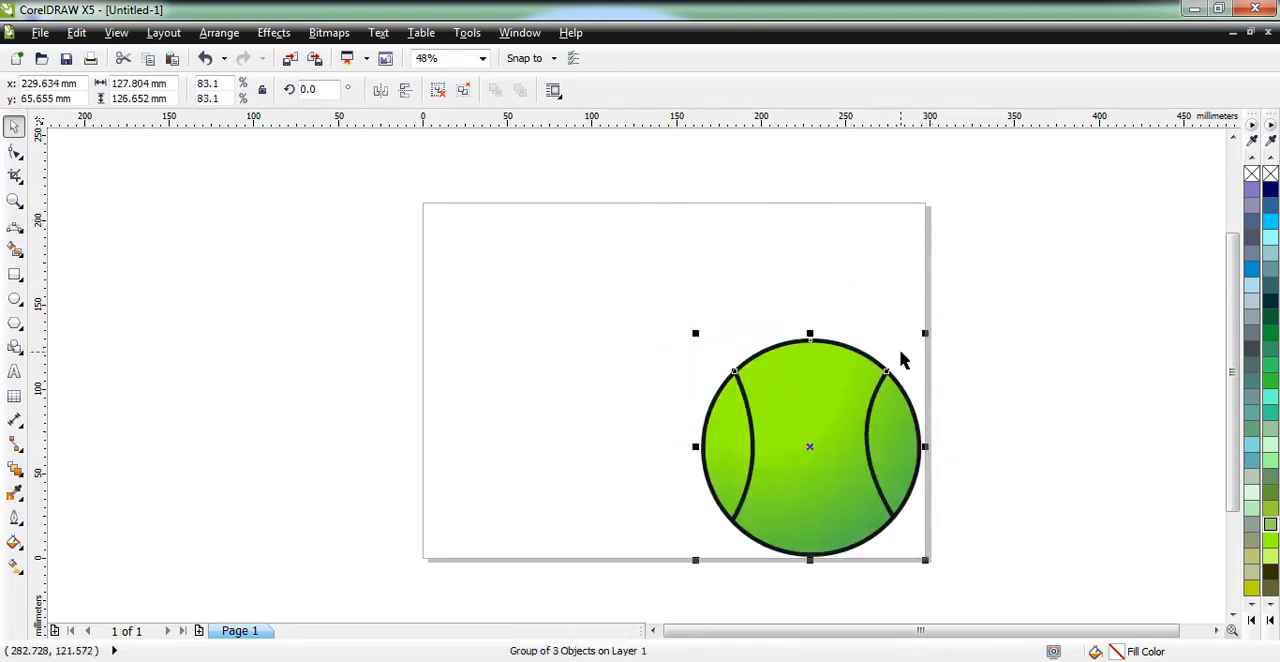
{"action": "left_click_drag", "start_coordinate": [923, 335], "coordinate": [995, 302]}
{"action": "left_click_drag", "start_coordinate": [831, 377], "coordinate": [811, 377]}
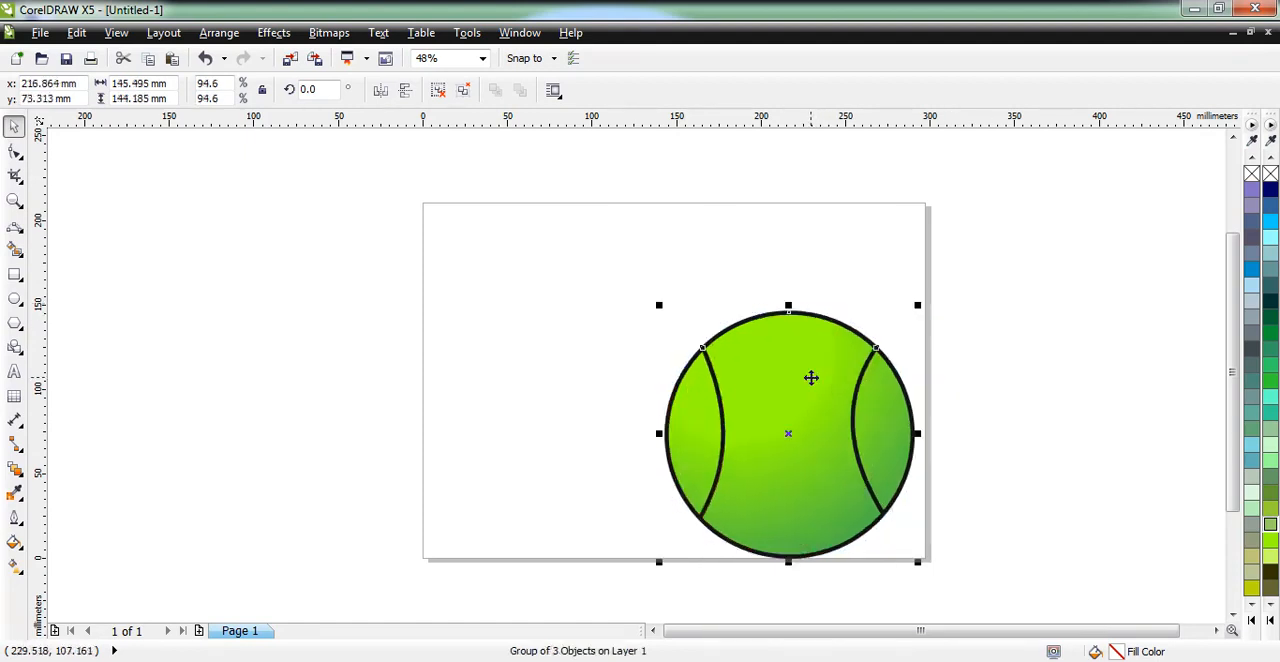
Change the page size to Envelope #14 with nothing selected.
{"action": "left_click", "coordinate": [558, 338]}
{"action": "left_click", "coordinate": [95, 96]}
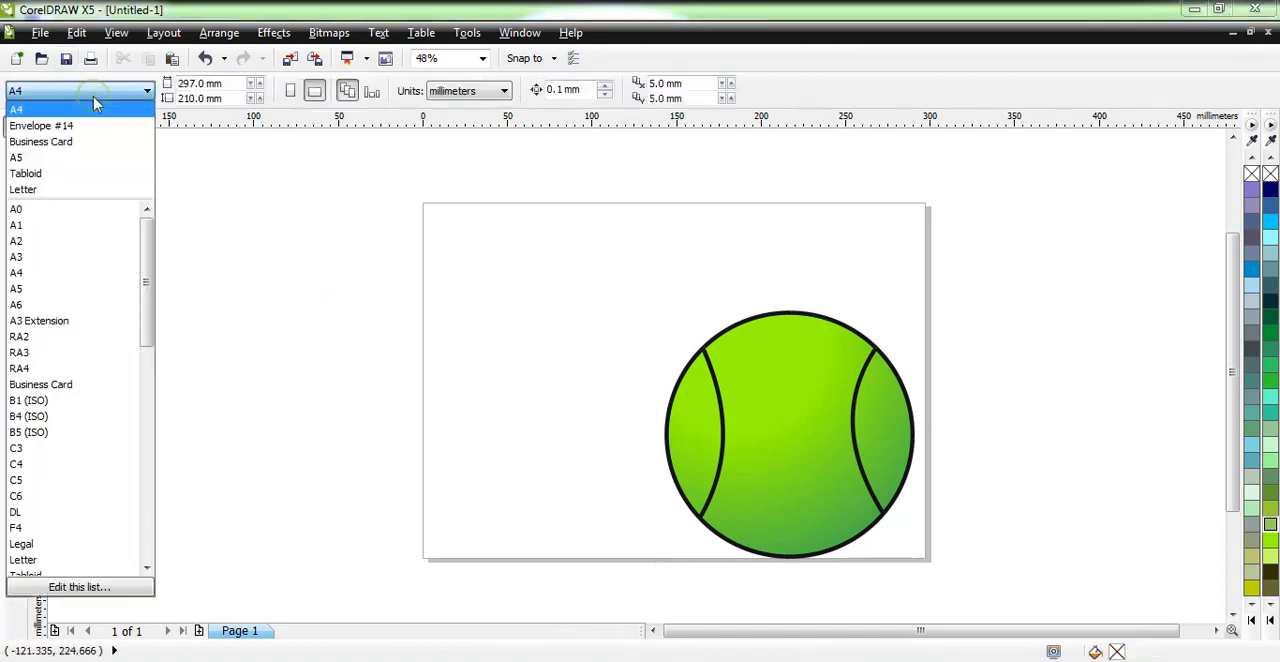
{"action": "left_click", "coordinate": [75, 127]}
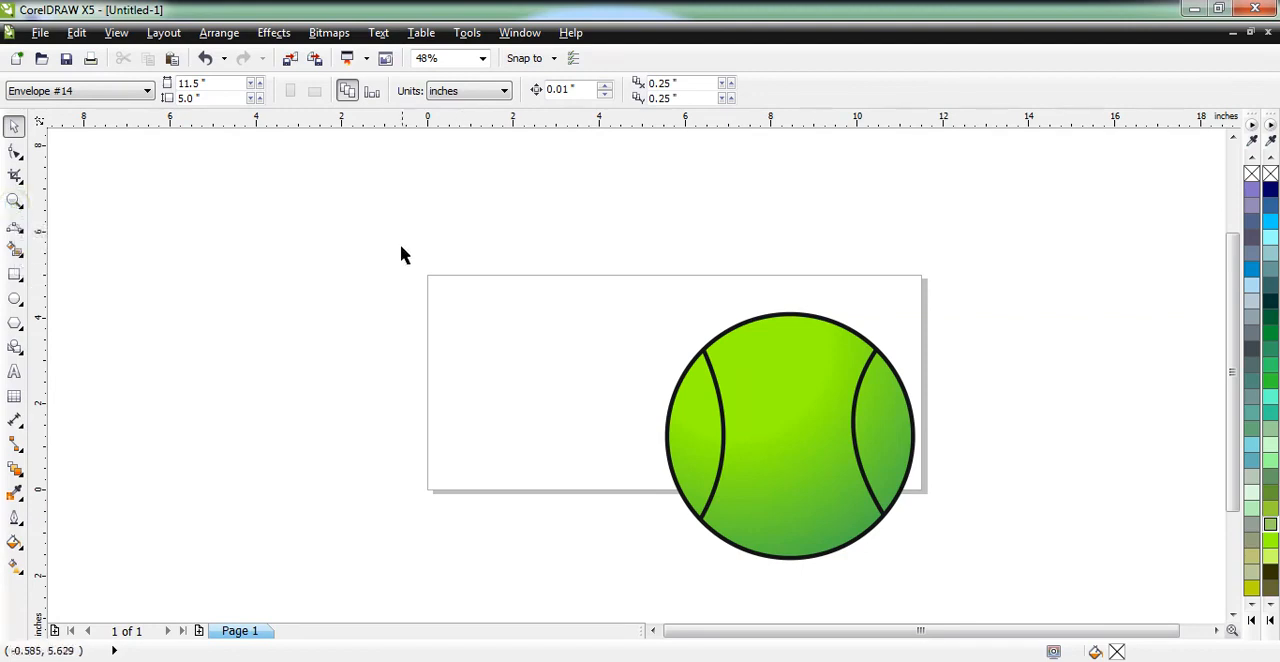
Draw a flat, complete ellipse about 2.7 by 0.3 inches just beneath the ball as its shadow.
{"action": "left_click", "coordinate": [20, 231]}
{"action": "left_click", "coordinate": [20, 205]}
{"action": "left_click", "coordinate": [14, 201]}
{"action": "left_click_drag", "start_coordinate": [410, 259], "coordinate": [1006, 577]}
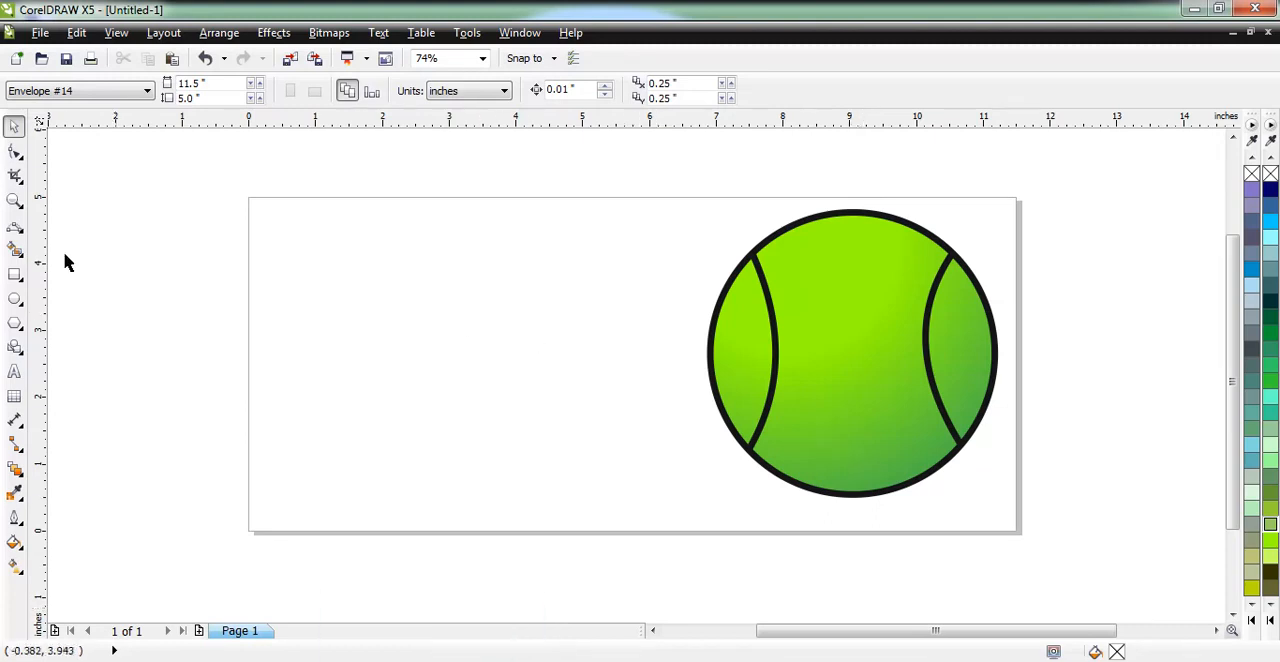
{"action": "left_click", "coordinate": [14, 298]}
{"action": "left_click_drag", "start_coordinate": [780, 510], "coordinate": [957, 529]}
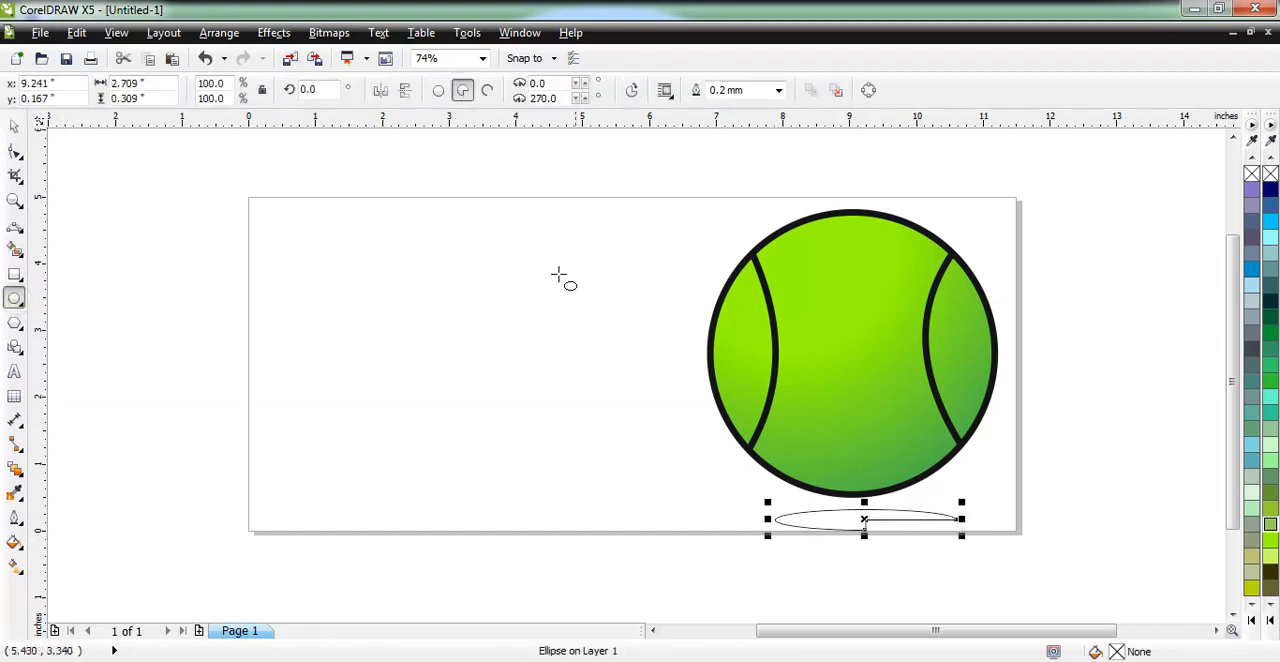
{"action": "left_click", "coordinate": [438, 93]}
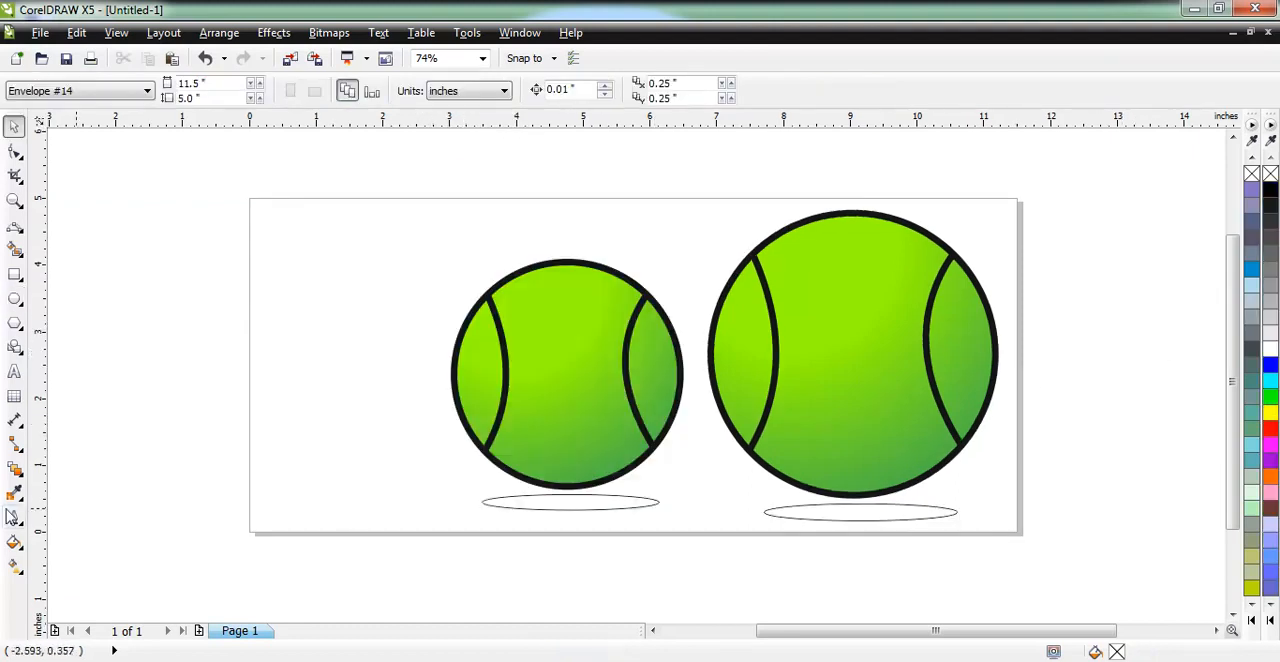
Apply a linear interactive fill across the ellipse under the larger ball and colour both gradient ends grey.
{"action": "left_click", "coordinate": [14, 544]}
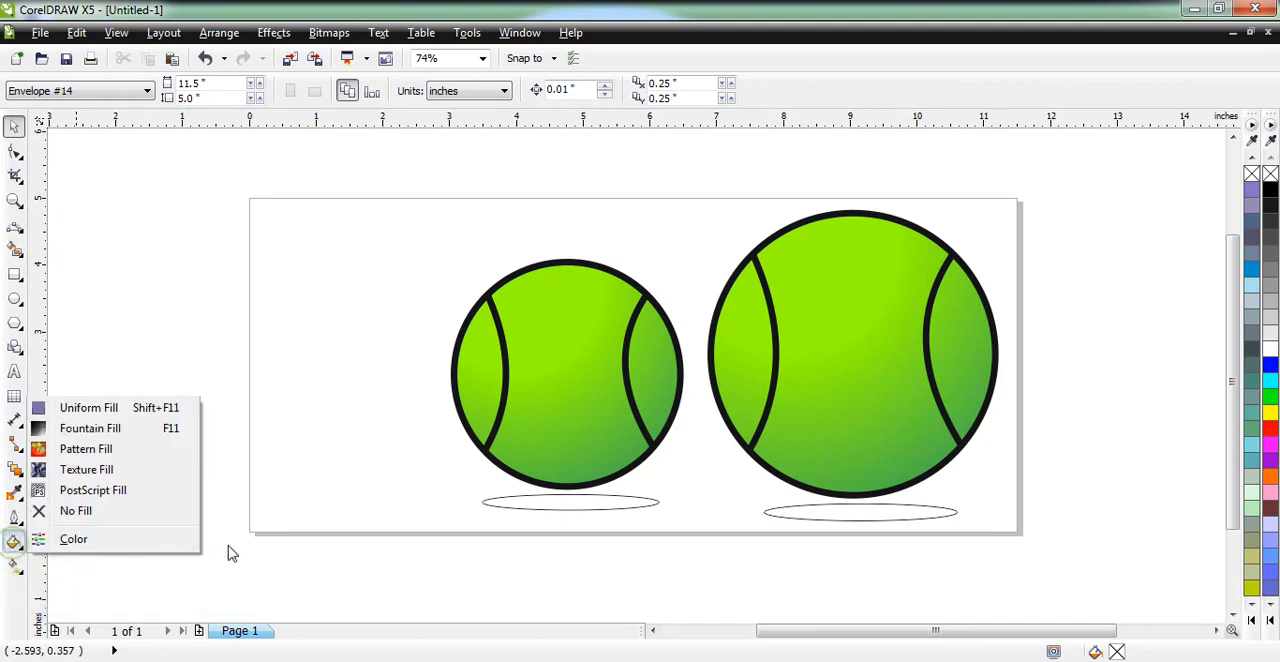
{"action": "left_click", "coordinate": [112, 584]}
{"action": "left_click", "coordinate": [15, 567]}
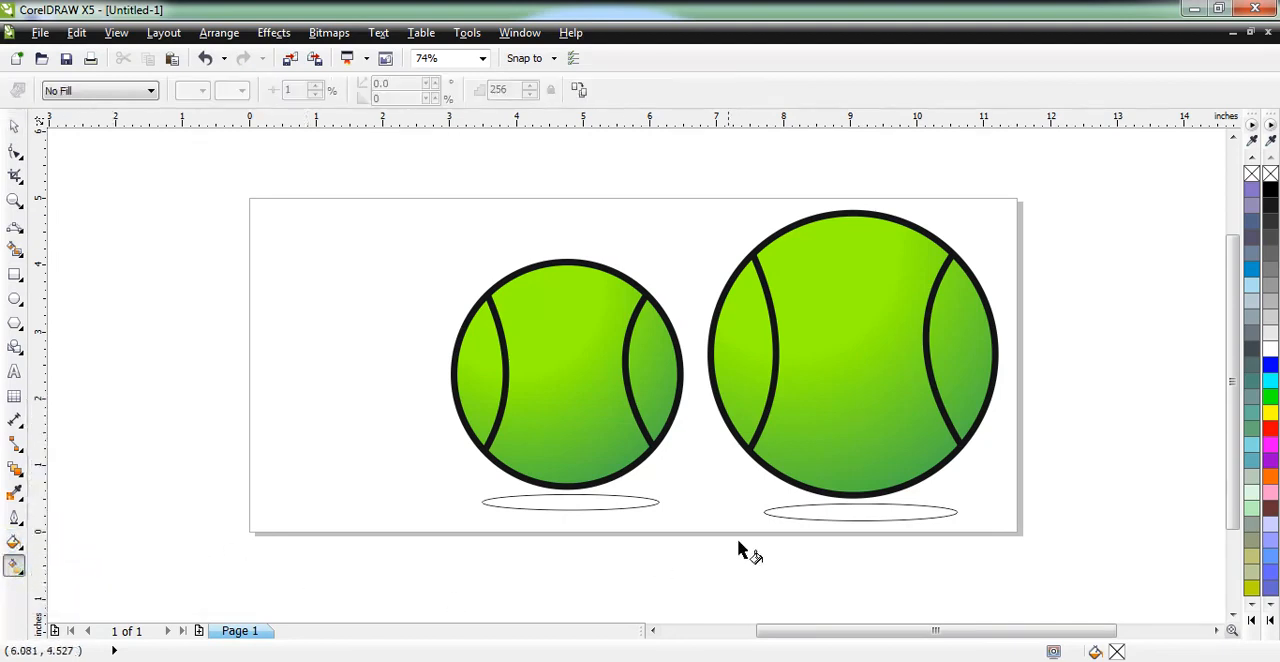
{"action": "left_click", "coordinate": [834, 516]}
{"action": "left_click_drag", "start_coordinate": [795, 507], "coordinate": [946, 522]}
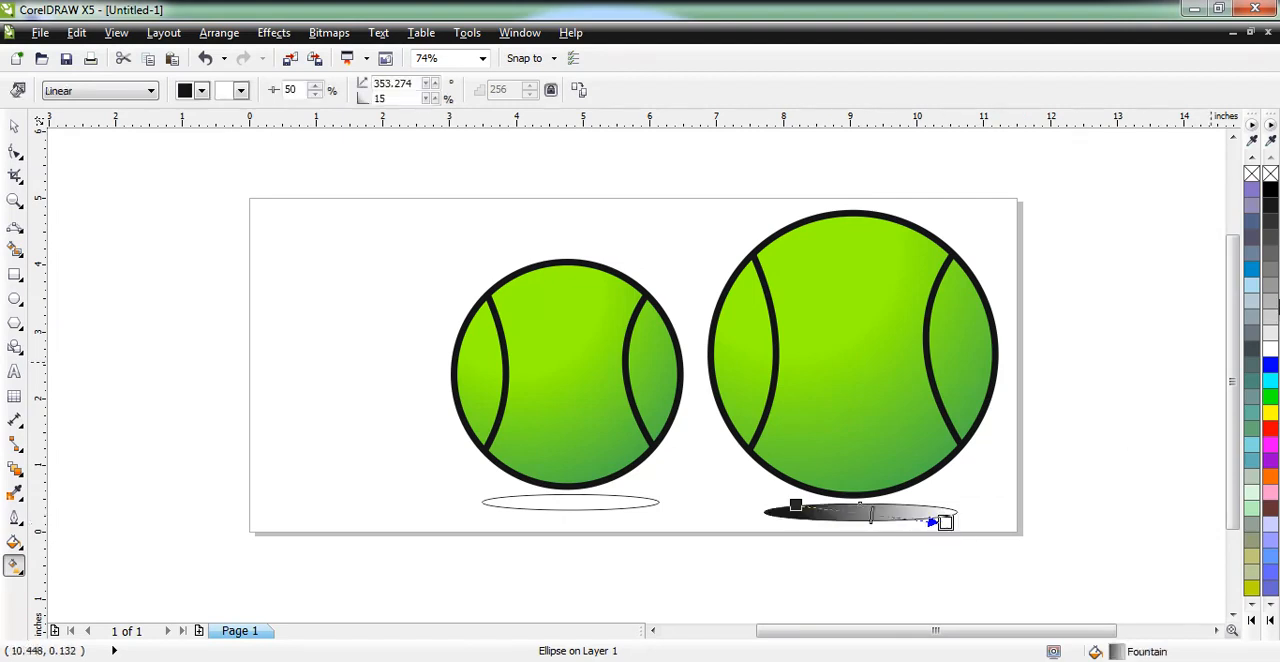
{"action": "left_click", "coordinate": [1271, 302]}
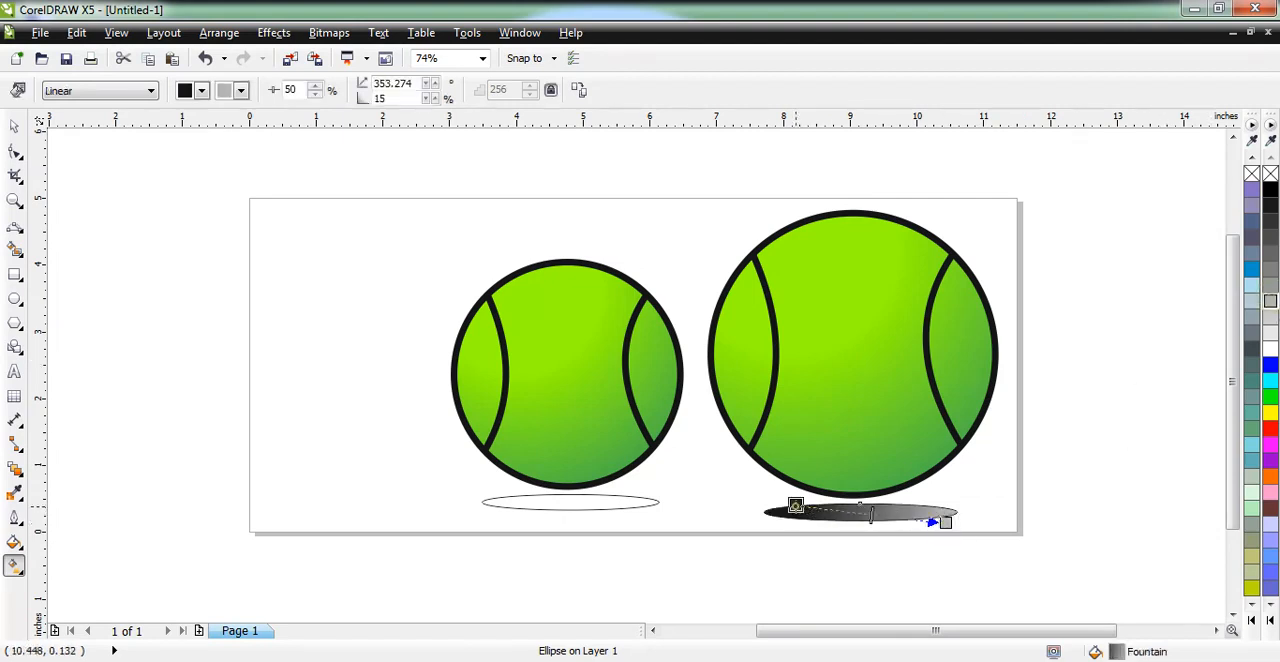
{"action": "left_click", "coordinate": [1271, 295]}
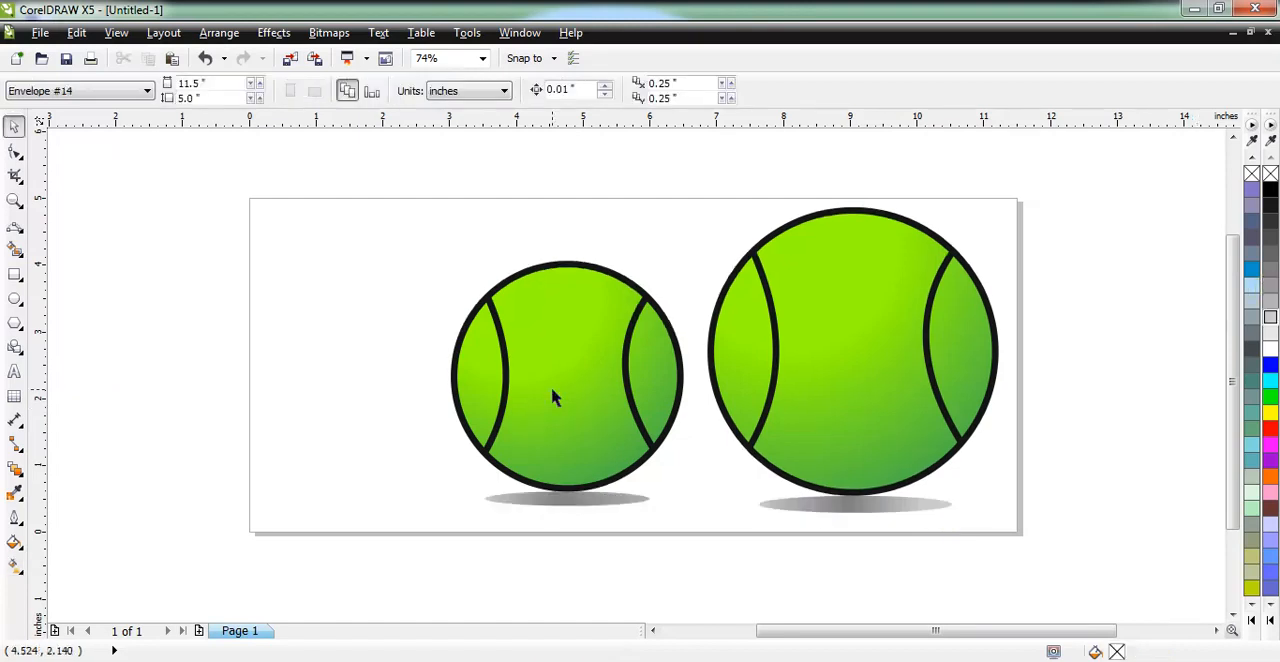
Nudge the smaller ball 0.01 inch to the right above its shadow.
{"action": "left_click", "coordinate": [584, 434]}
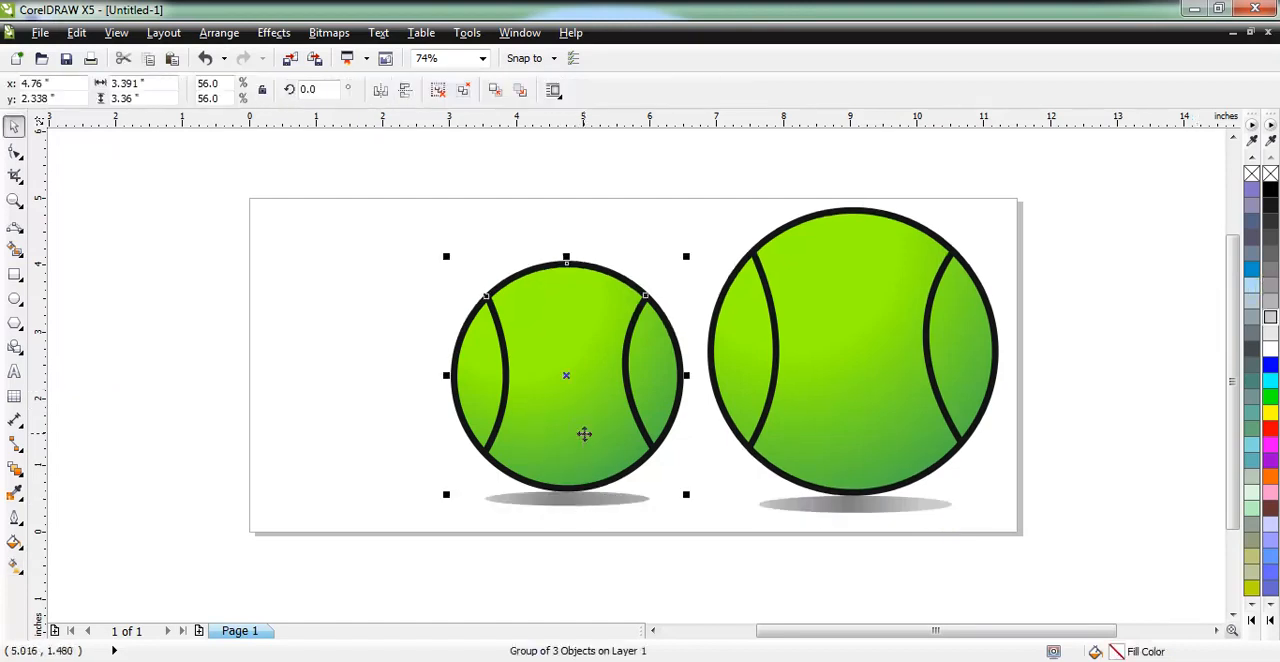
{"action": "key", "text": "Right"}
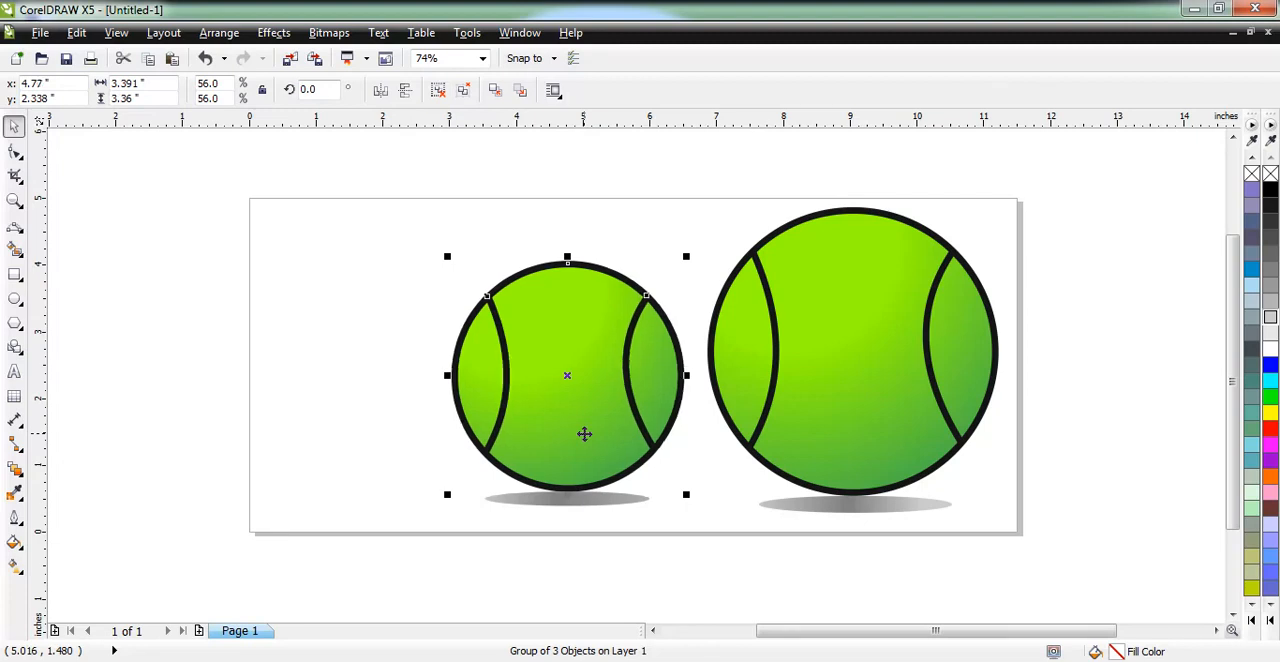